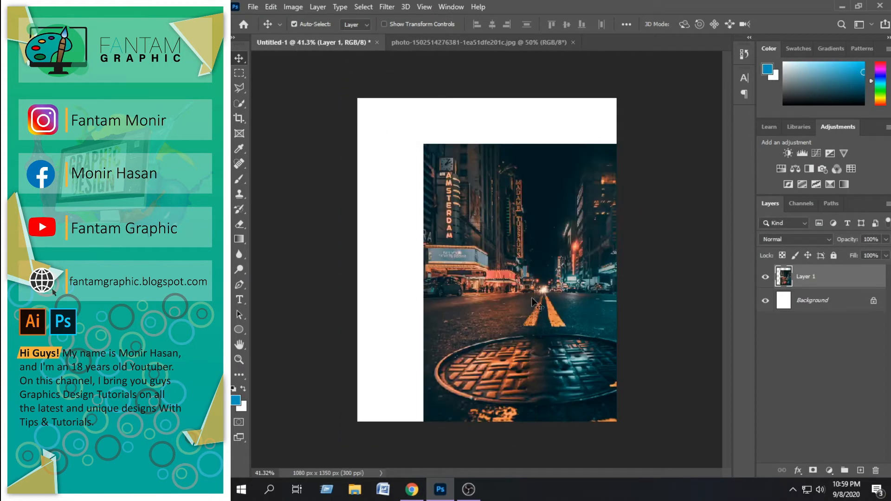
Close the source street photo document and convert the street photo layer in the composition to a smart object
left_click(573, 42)
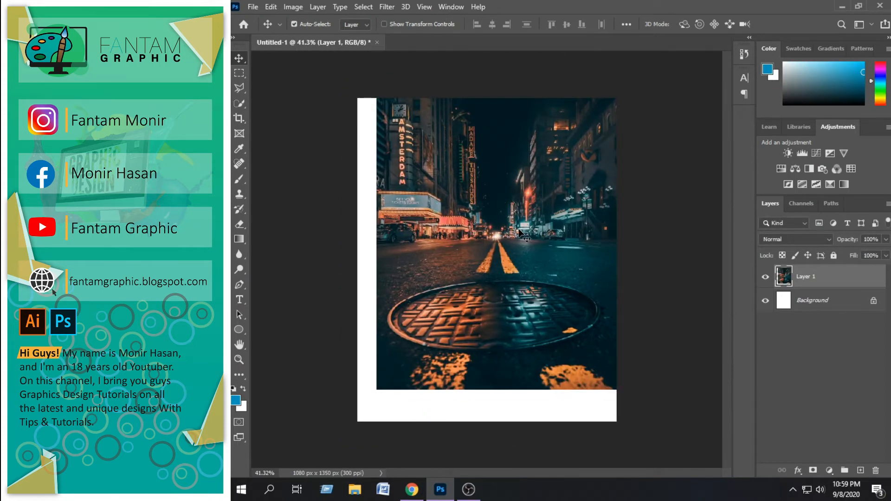
right_click(809, 279)
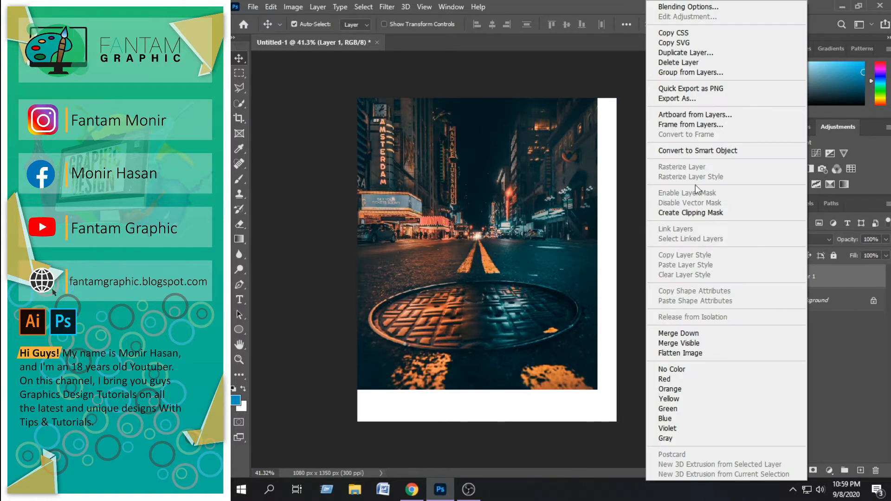
left_click(678, 149)
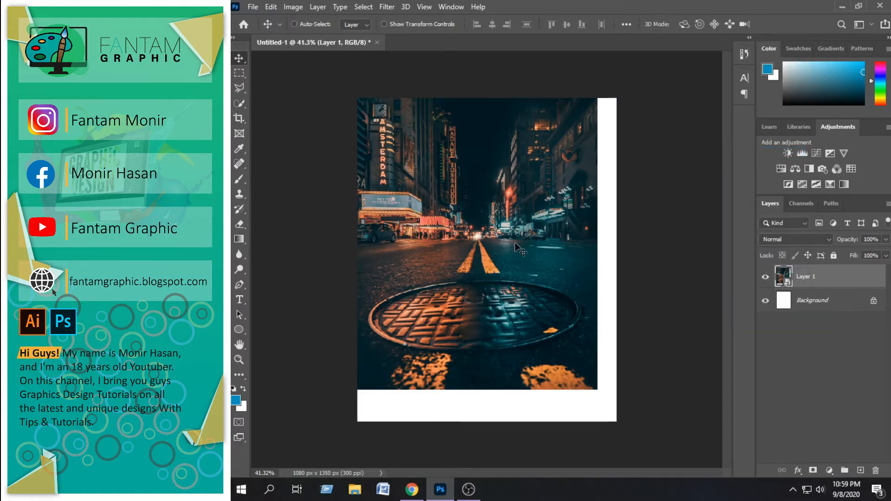
Enlarge the street photo proportionally until it covers the whole canvas, and nudge it slightly left
key("ctrl+t")
left_click_drag(598, 390, 672, 482)
left_click_drag(567, 382, 547, 375)
key("Return")
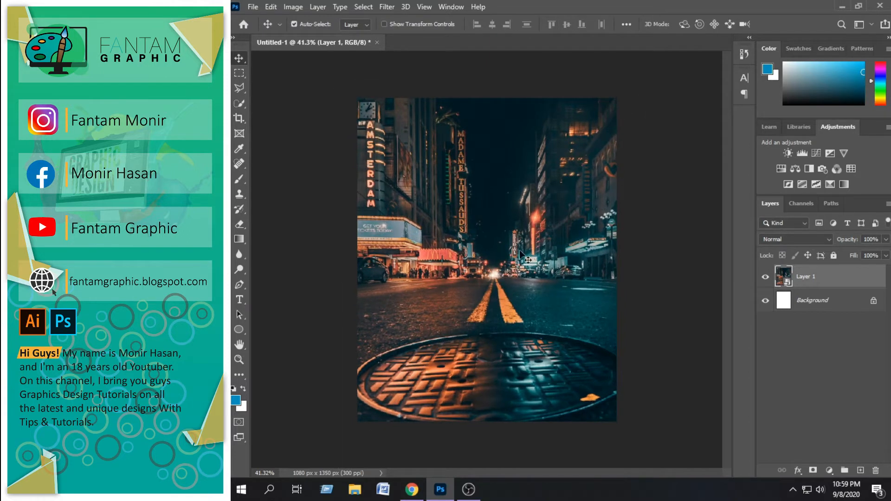
key("Left")
key("Left")
key("Left")
key("Left")
key("Left")
key("Left")
key("Left")
key("Left")
key("Left")
key("Left")
key("Left")
key("Left")
key("Left")
key("Left")
key("Left")
key("Left")
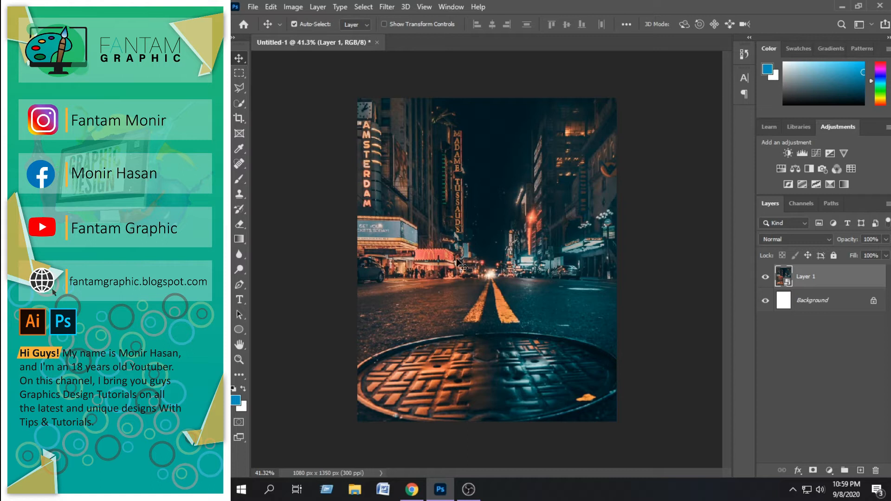
Open the crouching boy cutout whose file name starts with da619p5 from the DMC > png > boy folder on Local Disk (D:)
left_click(253, 7)
left_click(259, 26)
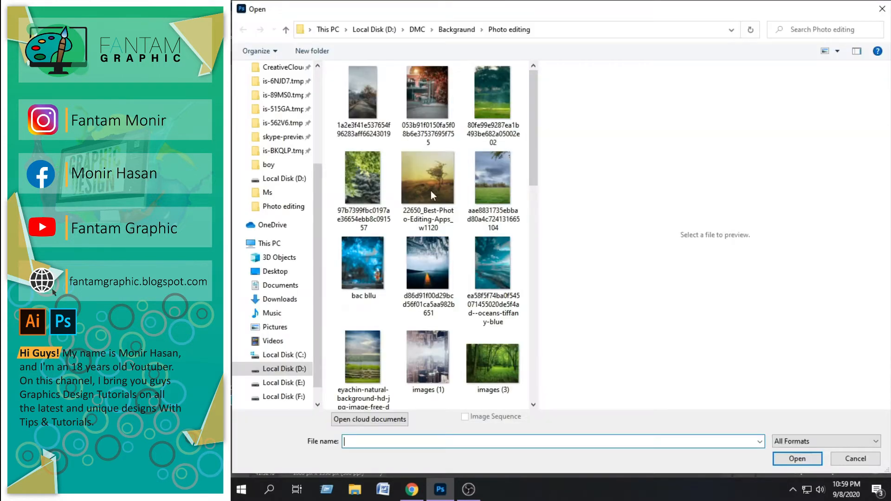
left_click(283, 370)
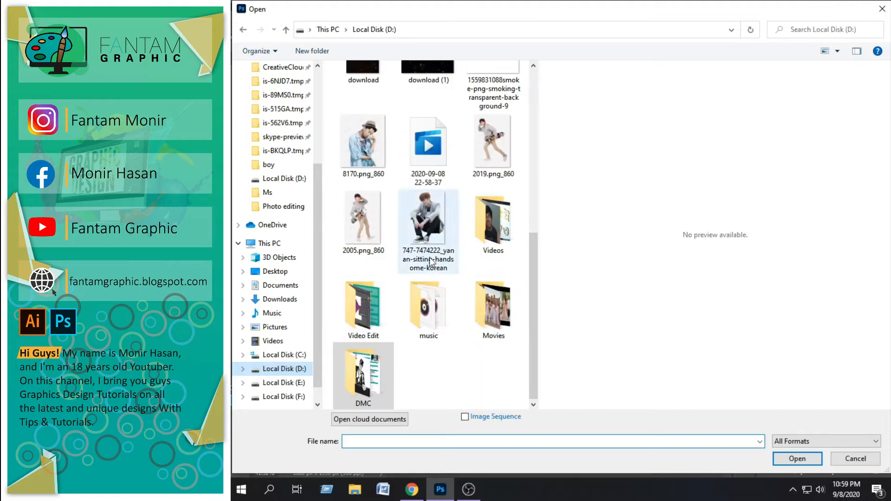
left_click(379, 396)
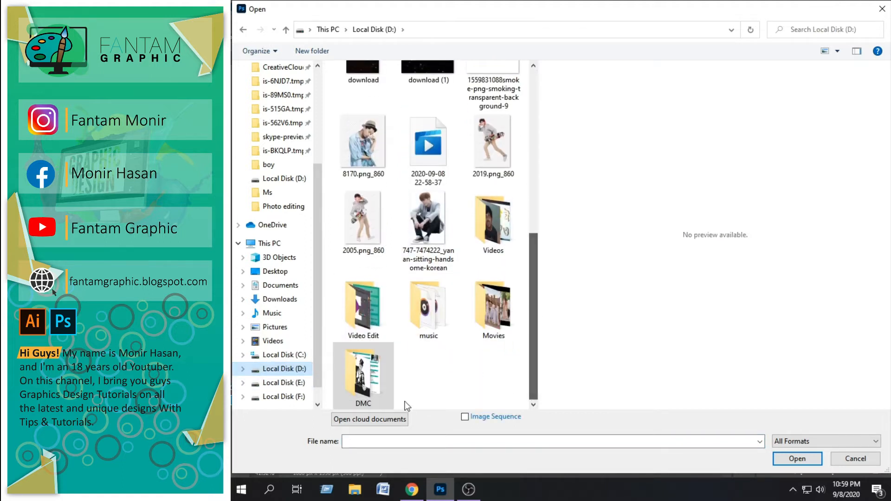
double_click(375, 377)
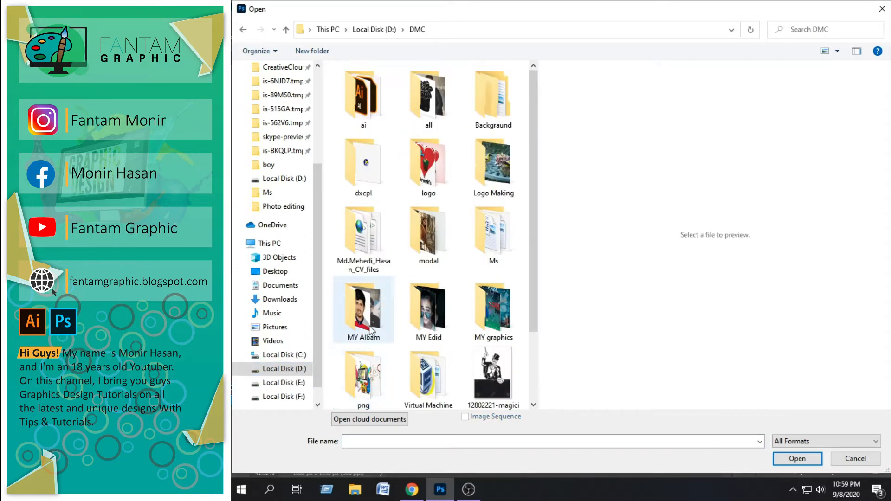
double_click(370, 375)
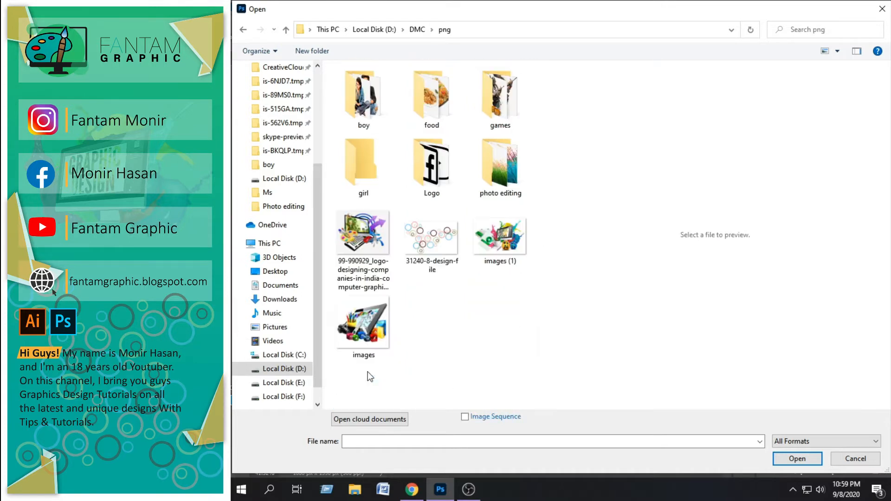
double_click(361, 108)
double_click(372, 200)
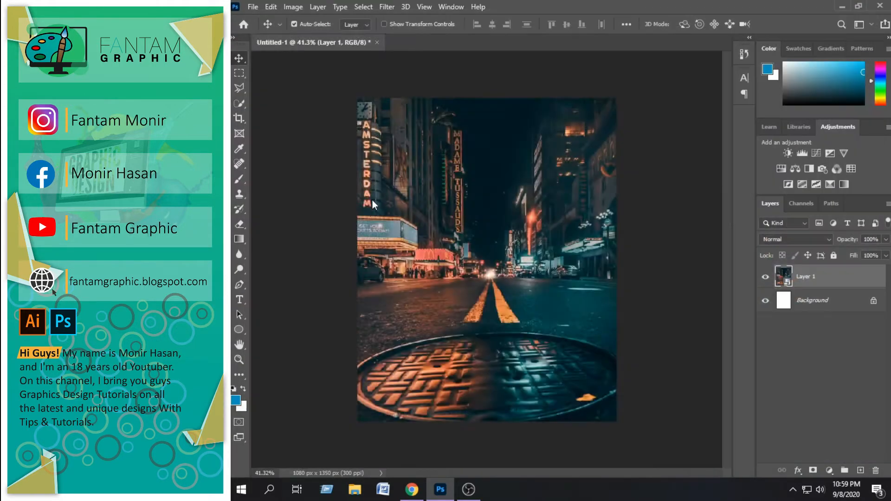
Bring the boy cutout into the street composition, close its source document, and convert the new layer to a smart object
left_click_drag(498, 260, 358, 88)
left_click_drag(418, 223, 465, 317)
left_click(642, 43)
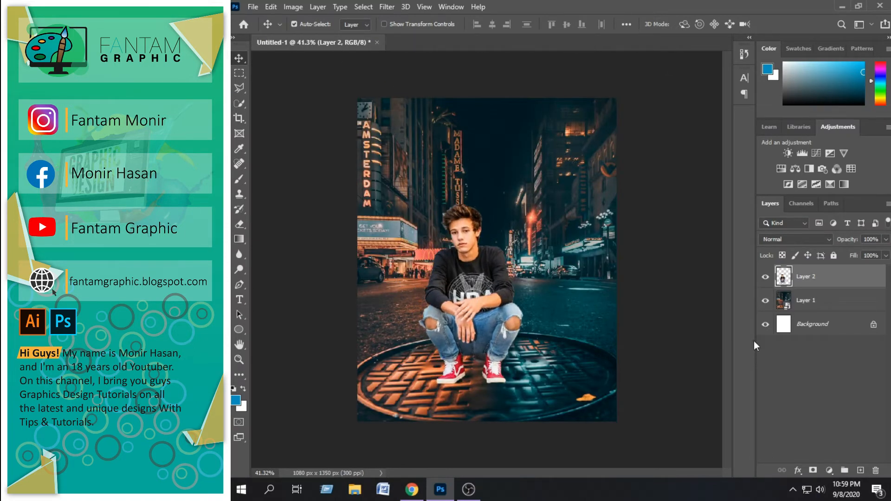
right_click(826, 277)
left_click(703, 148)
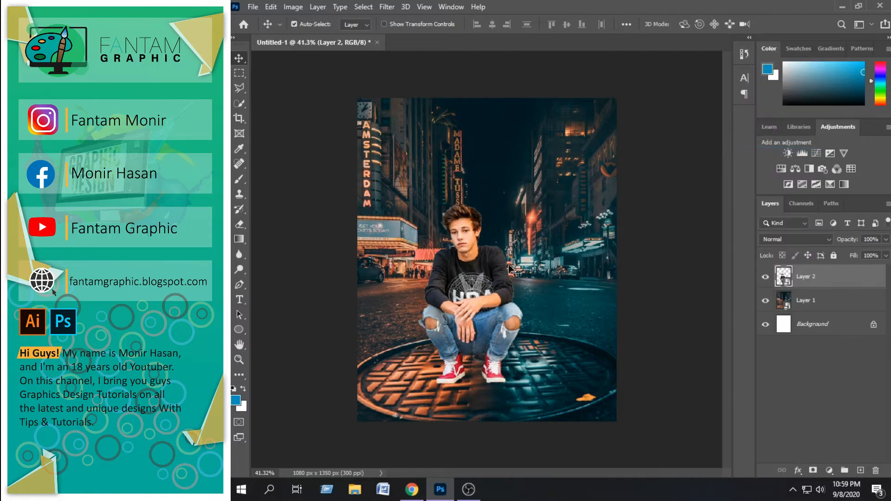
Scale the boy up to about 145% and position him centred on the manhole cover
key("ctrl+t")
left_click_drag(525, 204, 543, 156)
left_click_drag(480, 307, 487, 316)
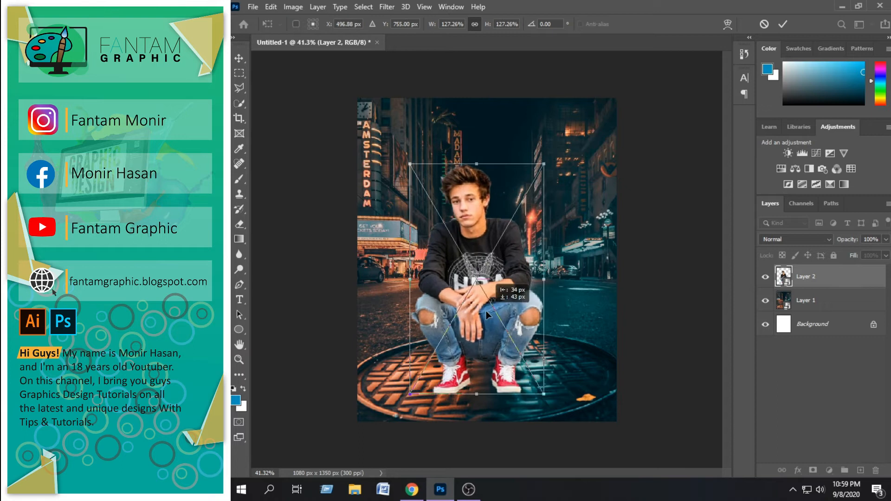
left_click_drag(547, 164, 562, 132)
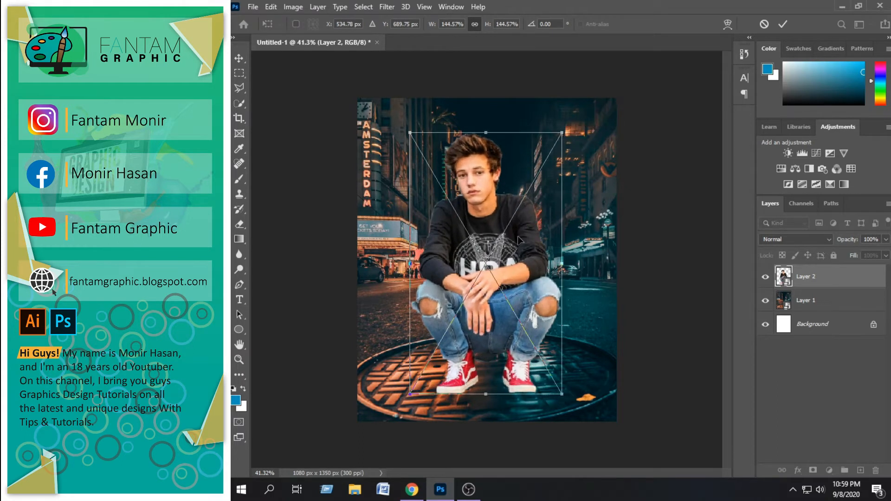
key("Return")
left_click_drag(479, 306, 478, 305)
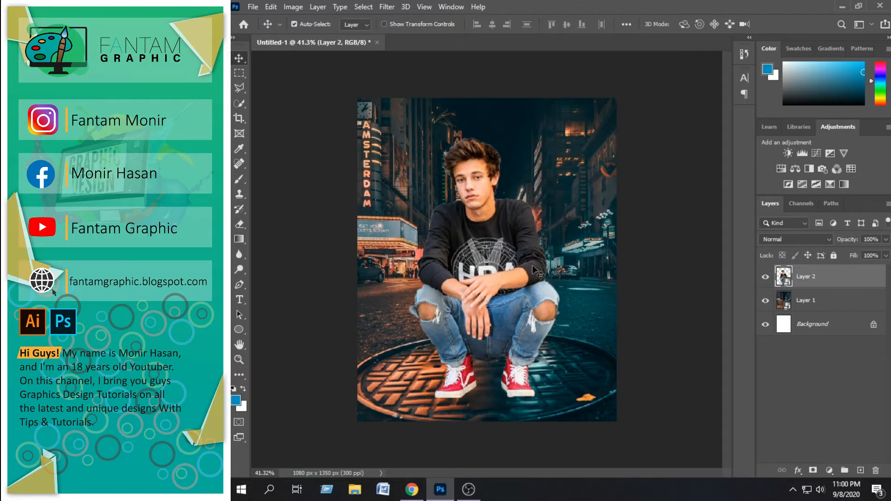
Tone the boy in the Camera Raw Filter: Exposure -0.85, Contrast +27, Highlights -30, Shadows -20, Whites -19, Blacks +59
left_click(364, 6)
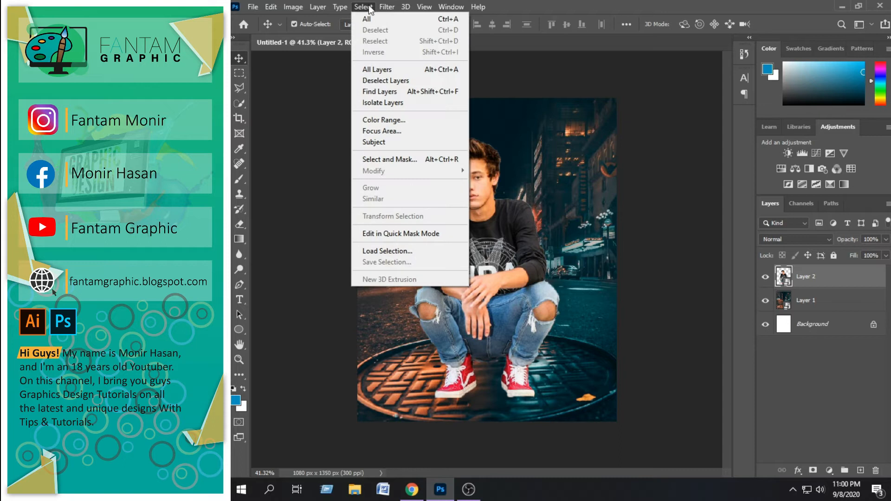
mouse_move(387, 7)
left_click(406, 77)
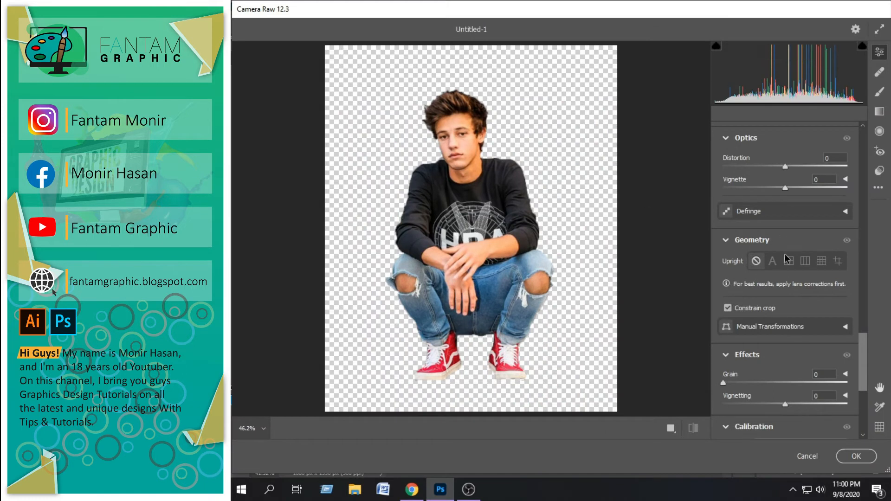
left_click_drag(863, 361, 852, 156)
left_click_drag(785, 272, 822, 359)
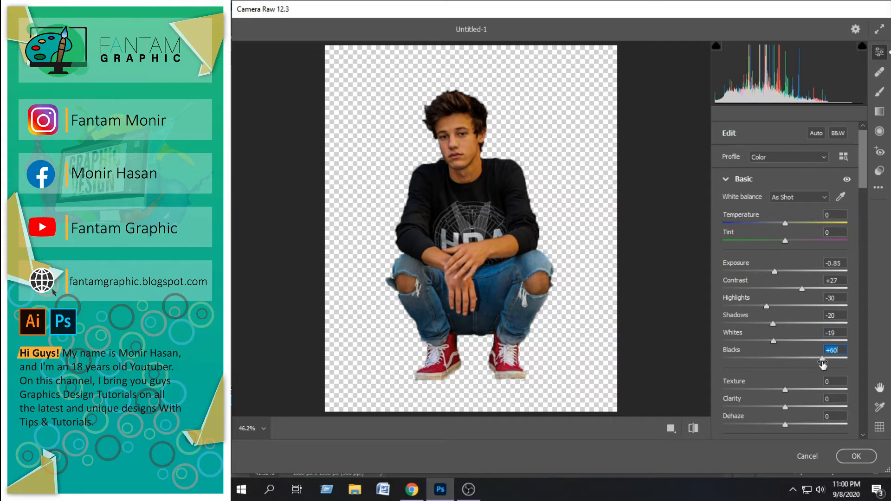
Set the boy's Texture to +7 and Clarity to +18, and slightly lower the Saturation and the curve's Highlights
scroll(862, 216, "down", 5)
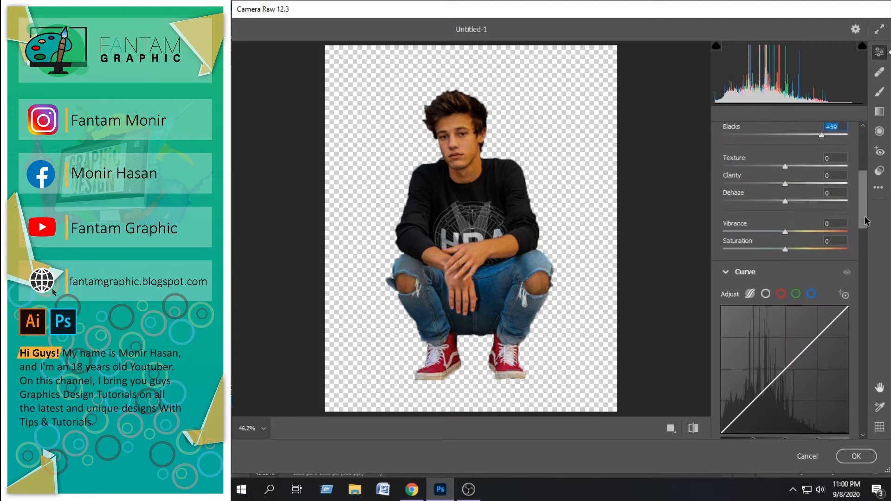
left_click(794, 184)
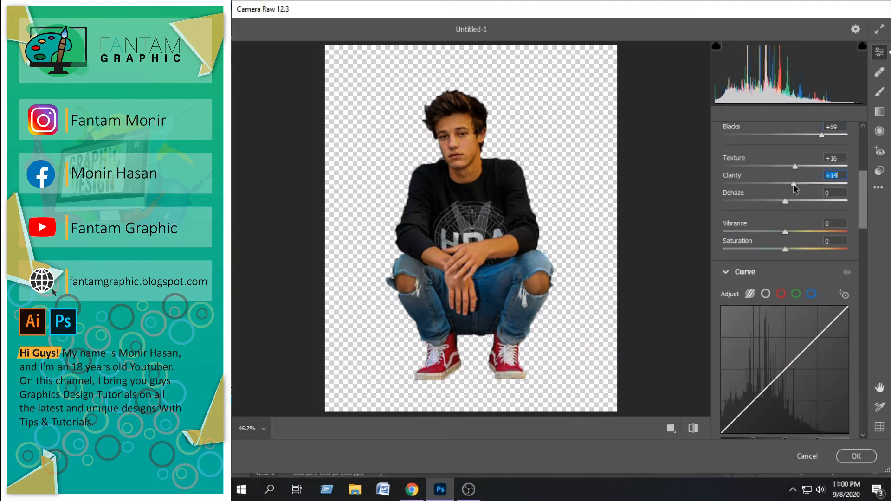
left_click(790, 167)
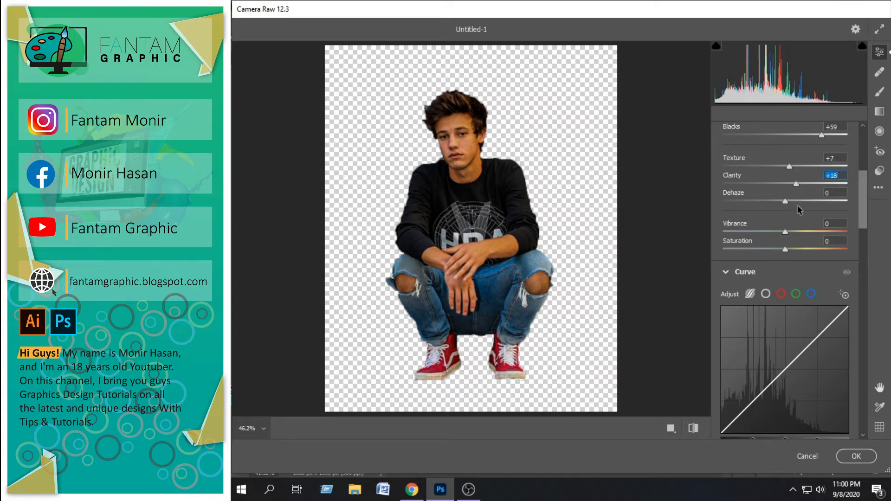
left_click_drag(786, 249, 772, 252)
left_click_drag(865, 215, 866, 271)
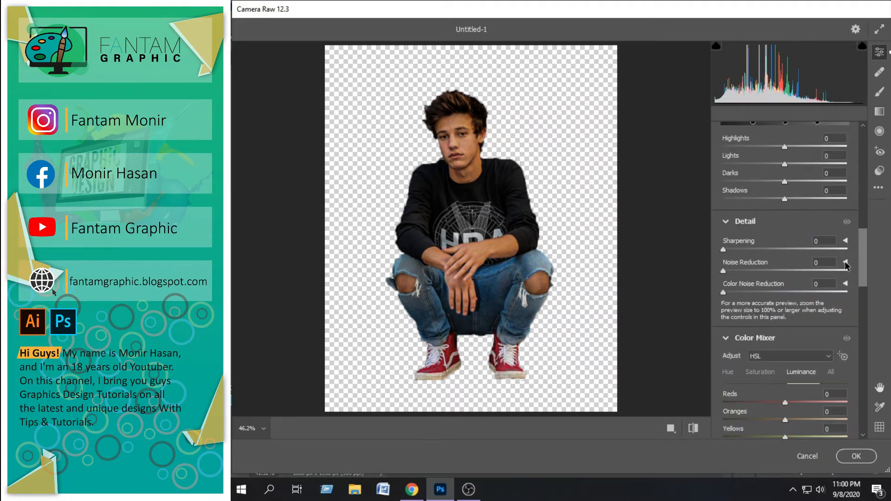
left_click(773, 145)
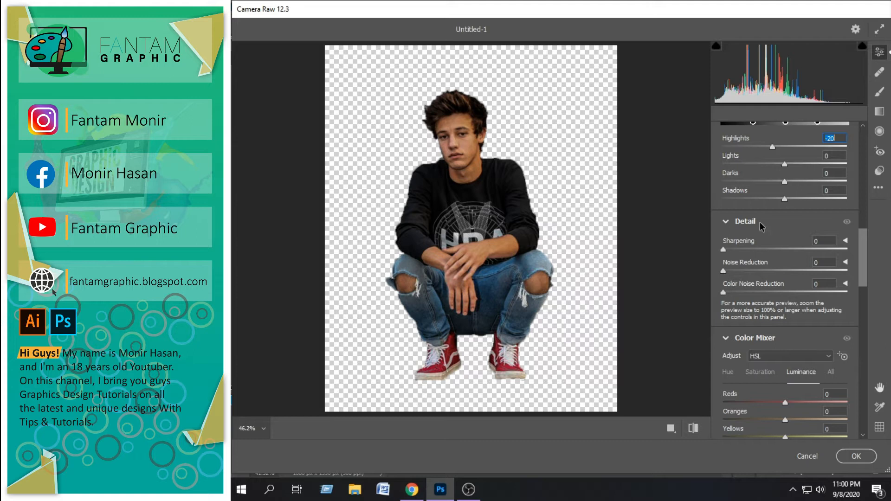
left_click_drag(862, 253, 806, 263)
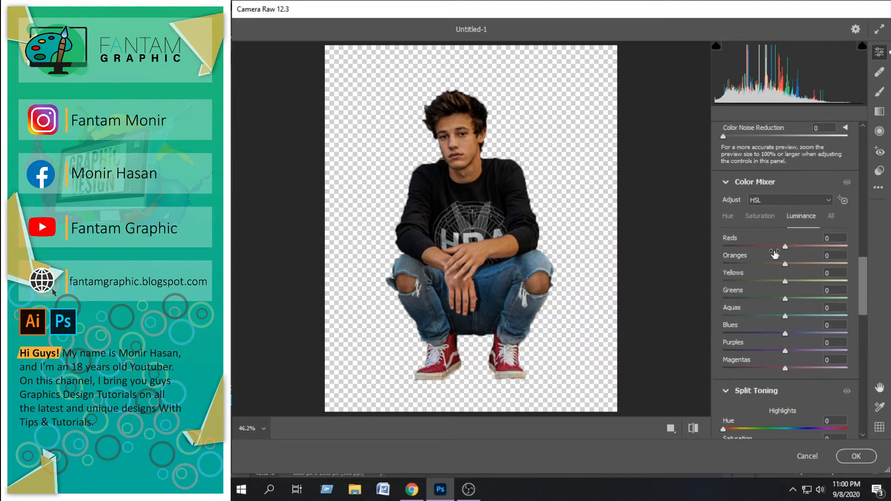
Set the Color Mixer's Oranges to -20 saturation and +21 luminance, and apply the Camera Raw Filter to the boy
left_click(773, 263)
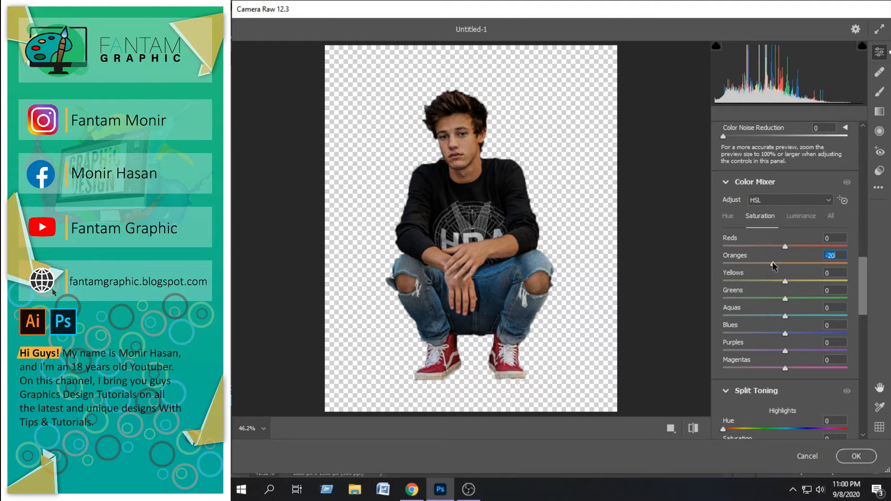
left_click(800, 221)
left_click_drag(785, 264, 801, 267)
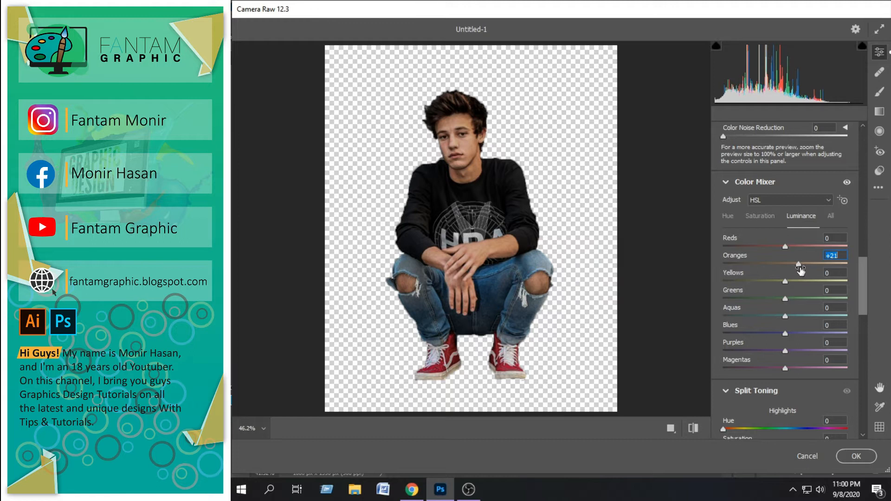
left_click(855, 456)
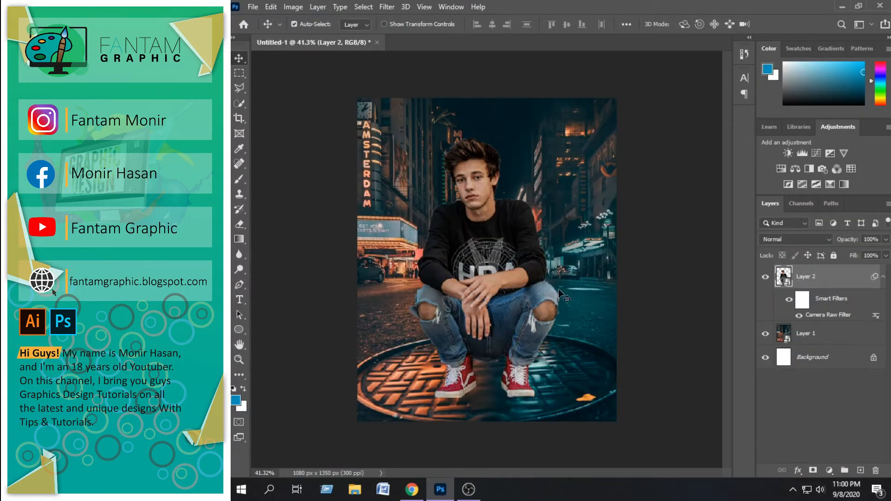
Apply the Camera Raw Filter to the street photo with Exposure -0.40 and Contrast +27, and collapse Layer 2's smart filter list
left_click(560, 163)
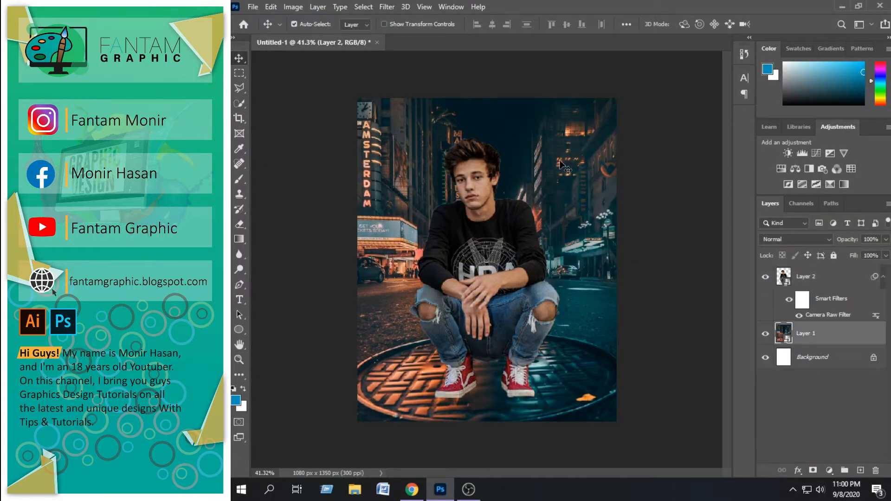
left_click(389, 7)
left_click(404, 76)
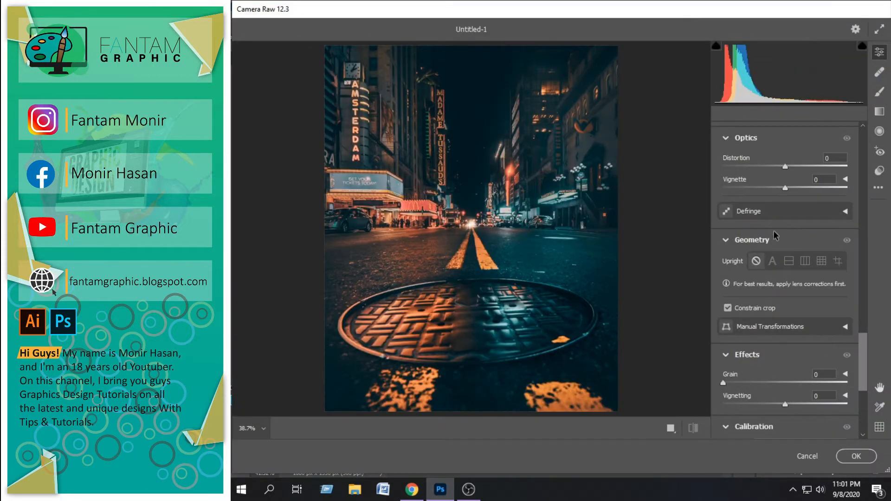
left_click_drag(859, 363, 866, 173)
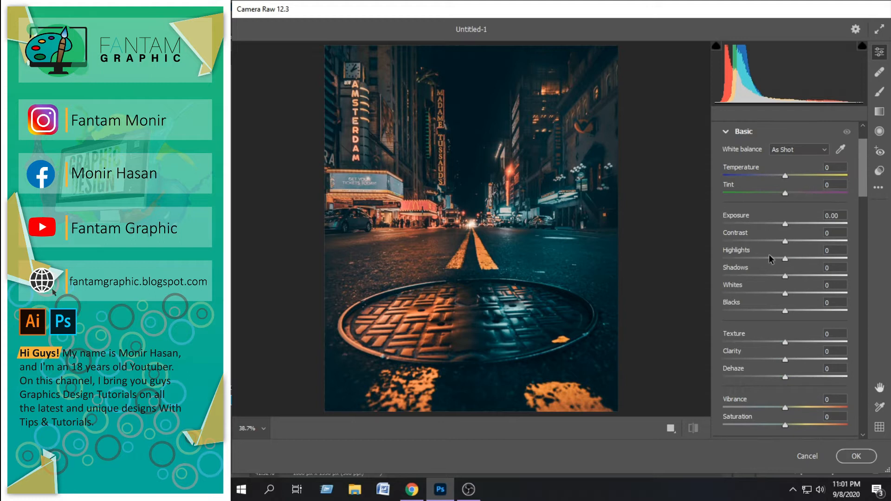
left_click_drag(776, 226, 802, 243)
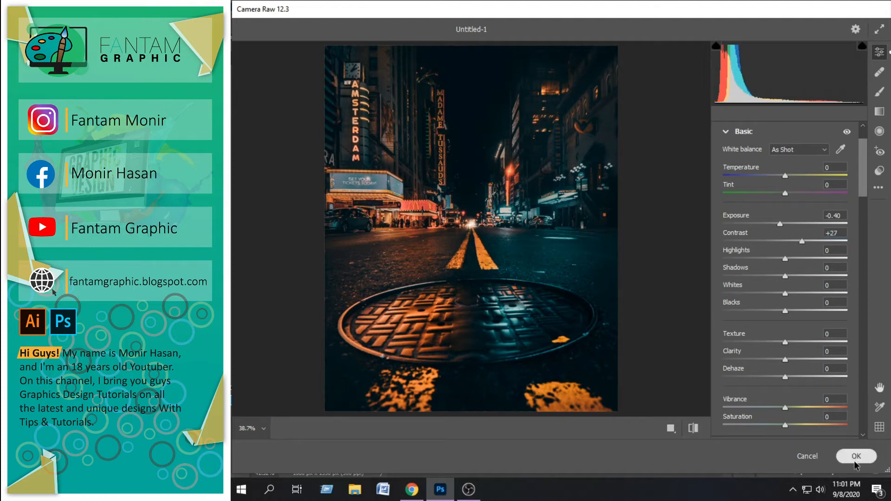
left_click(857, 456)
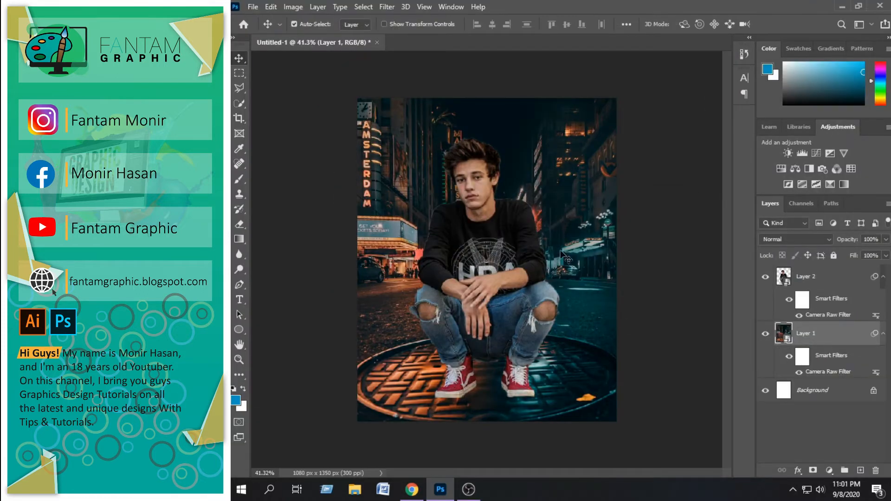
left_click(882, 279)
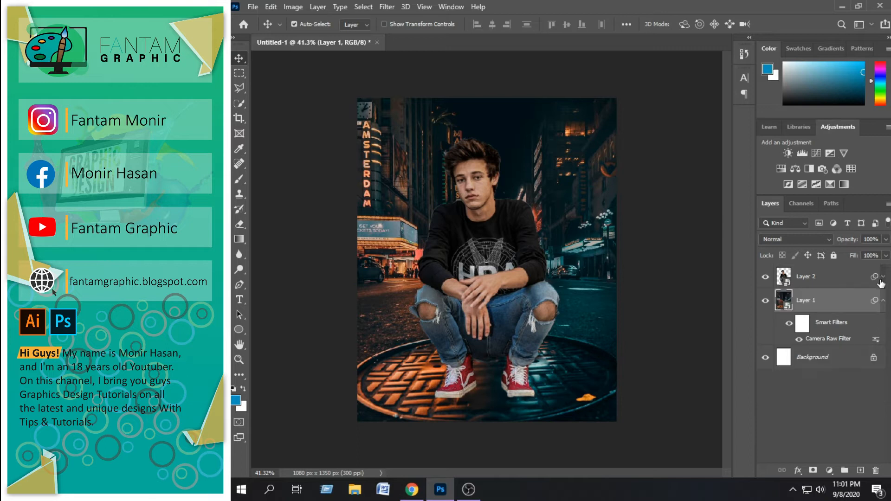
left_click(253, 7)
left_click(265, 27)
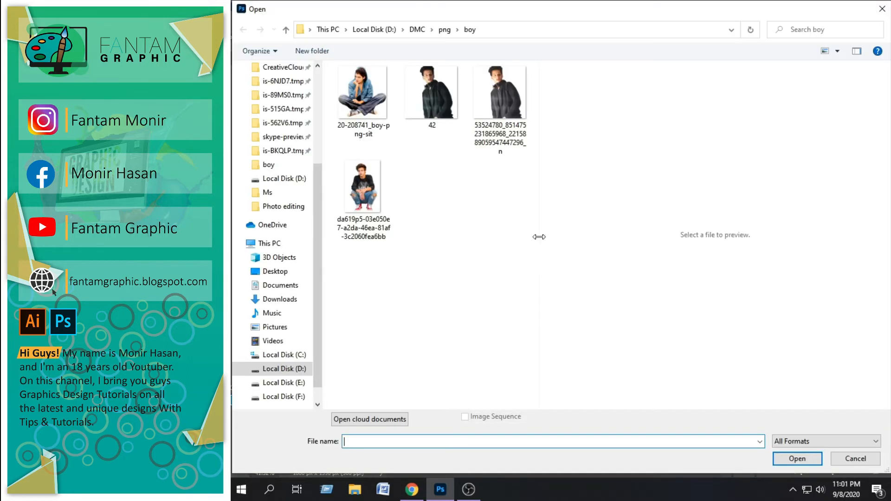
left_click(882, 8)
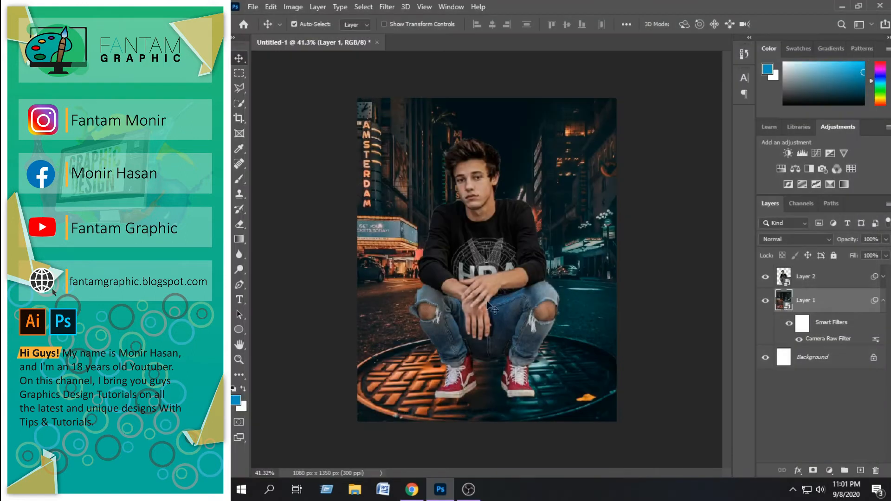
Create a new layer above Layer 2 and set up the Brush tool with black (000000) as the foreground color
scroll(449, 403, "up", 5)
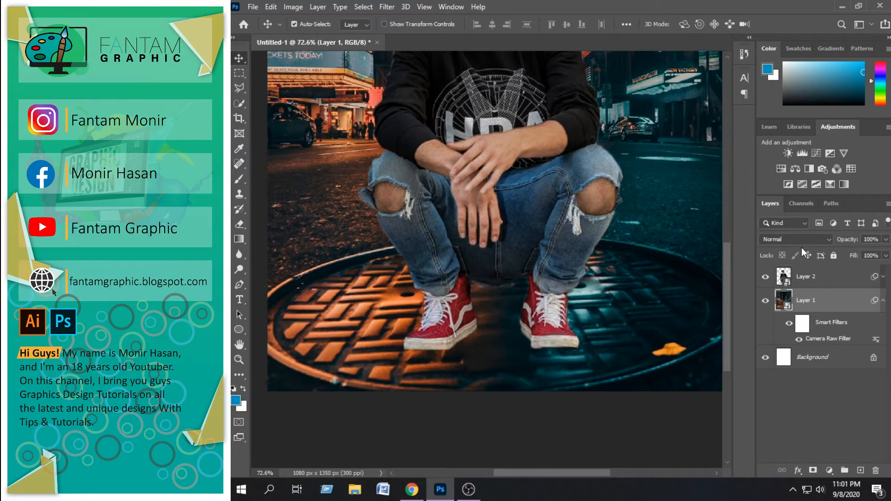
left_click(812, 276)
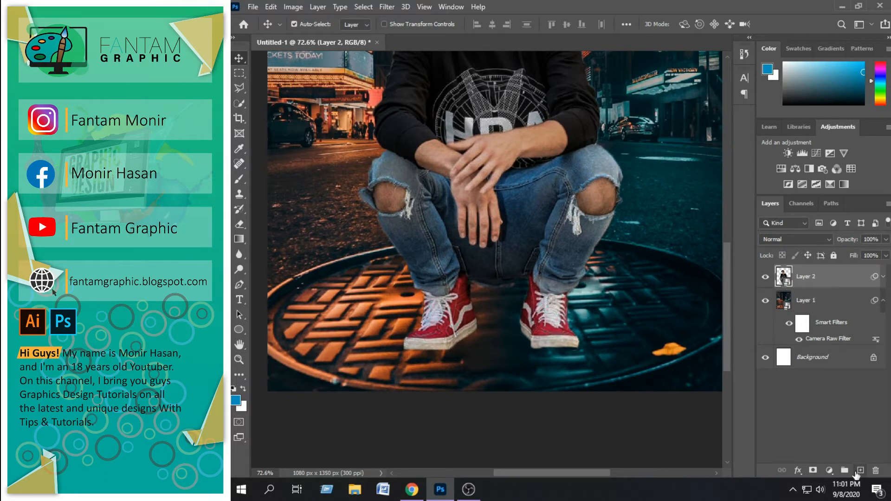
left_click(859, 472)
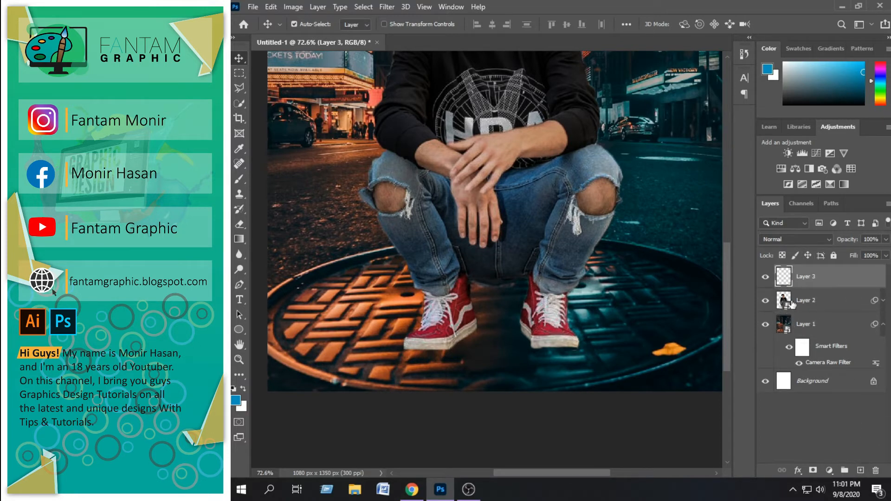
right_click(237, 210)
left_click(239, 179)
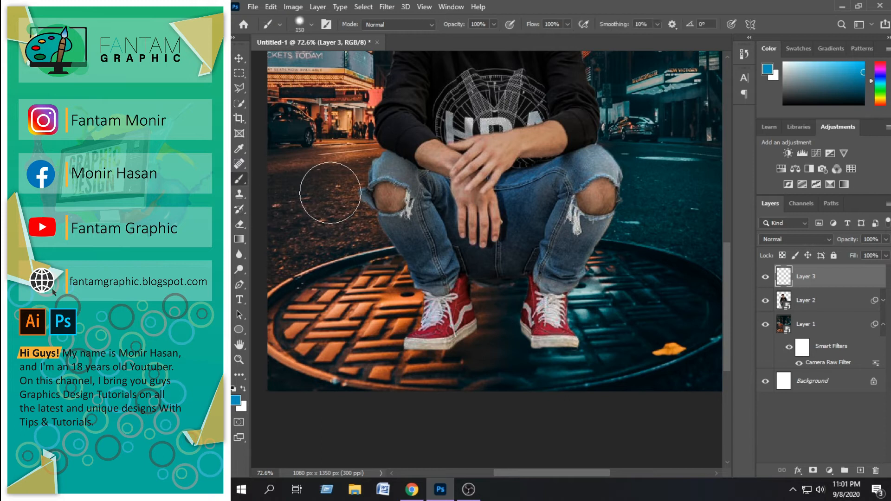
left_click(242, 394)
left_click_drag(439, 199, 574, 261)
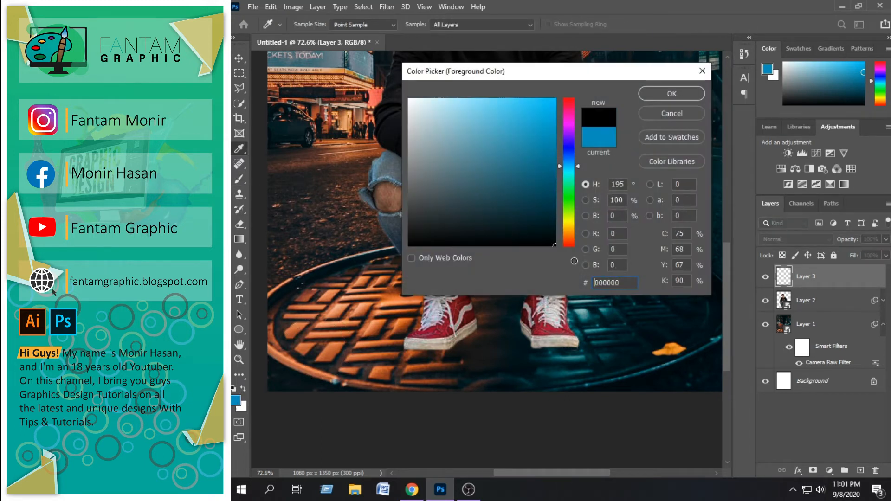
left_click(665, 95)
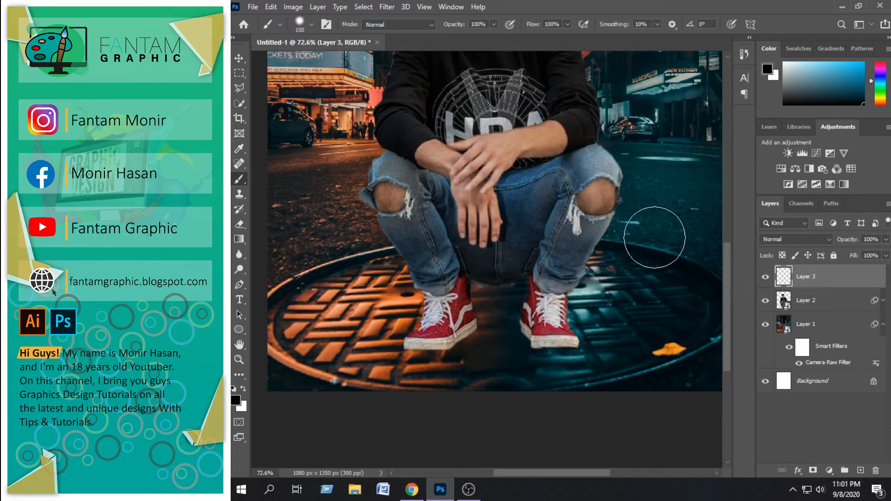
left_click(655, 238)
key("ctrl+z")
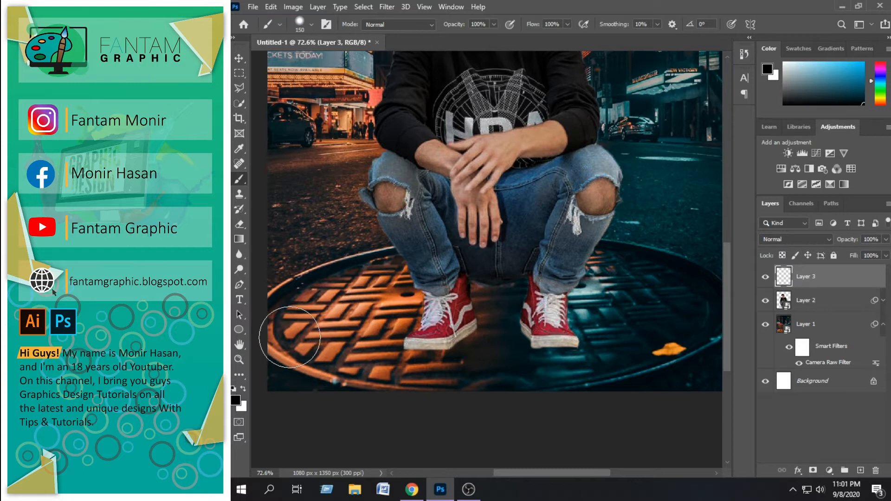
right_click(624, 256)
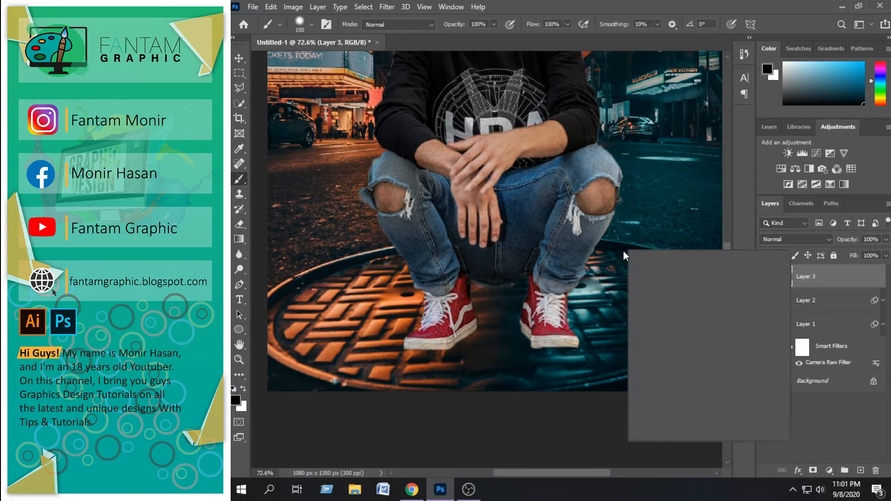
mouse_move(705, 306)
left_mouse_down()
mouse_move(682, 306)
mouse_move(717, 305)
mouse_move(677, 304)
left_mouse_up()
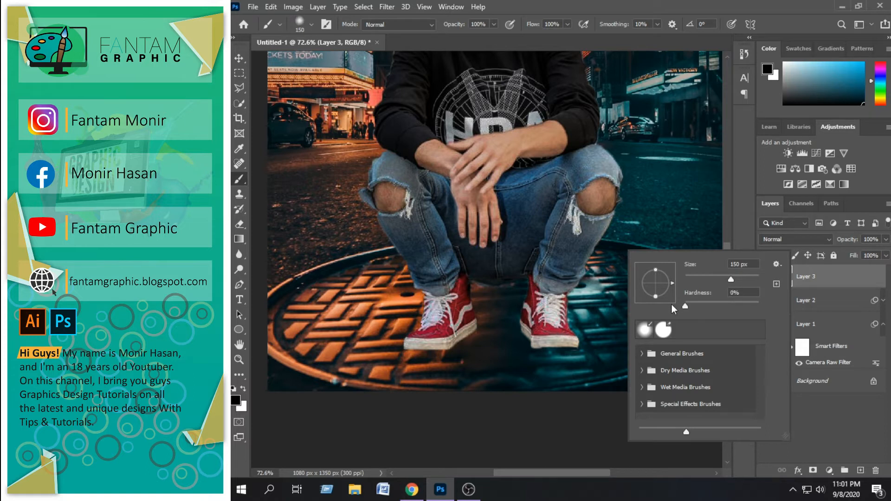
left_click(668, 196)
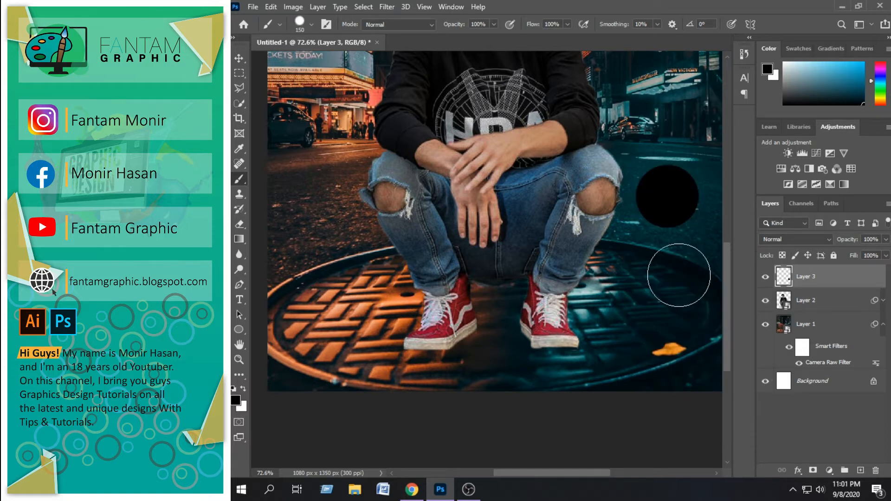
key("ctrl+z")
Soften the brush and paint a black dab on Layer 3 over the street beside the boy's knee
right_click(658, 222)
left_click_drag(727, 278, 713, 278)
left_click(663, 172)
left_click(663, 173)
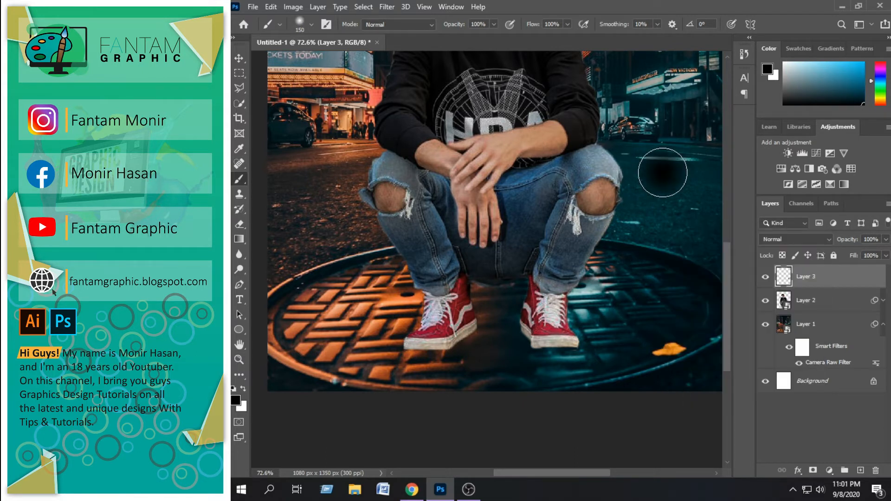
Place the black dab's layer beneath Layer 2 and position the dab under the boy's left-hand shoe in the image
left_click(239, 58)
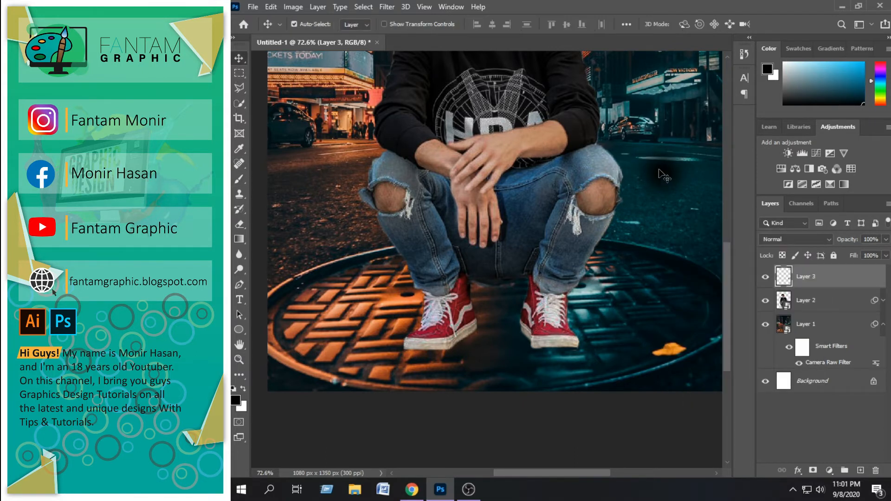
scroll(420, 355, "up", 2)
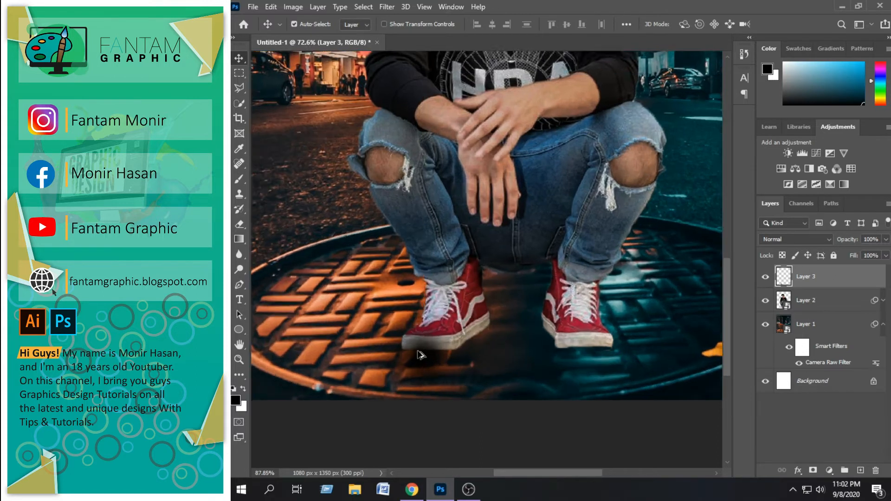
scroll(420, 355, "up", 1)
left_click_drag(808, 278, 807, 313)
left_click_drag(429, 356, 448, 342)
Transform the dab into a flat shoe shadow, about 164.82% wide and 68.67% high, and apply the transform
key("ctrl+t")
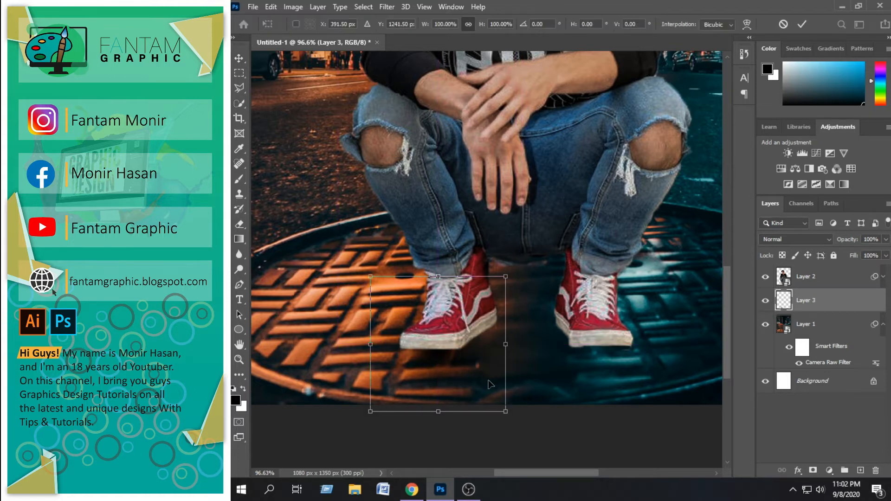
left_click_drag(521, 344, 478, 354)
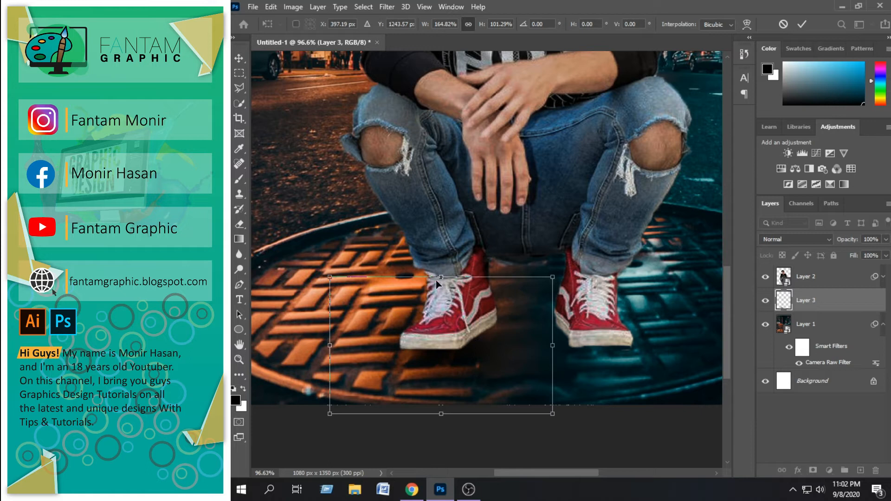
left_click_drag(439, 277, 439, 322)
left_click_drag(460, 374, 457, 354)
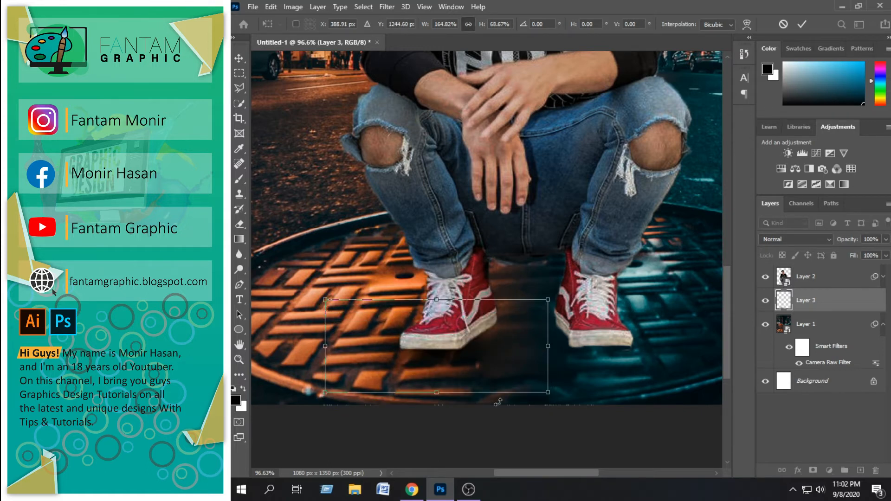
key("Return")
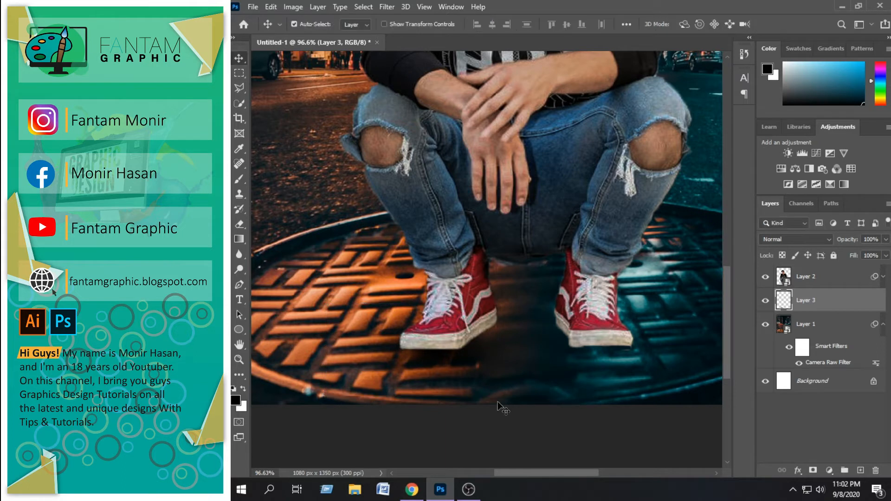
Duplicate the shadow under the other shoe and reduce both shadow layers' opacity to about 68%
left_click_drag(471, 355, 627, 349)
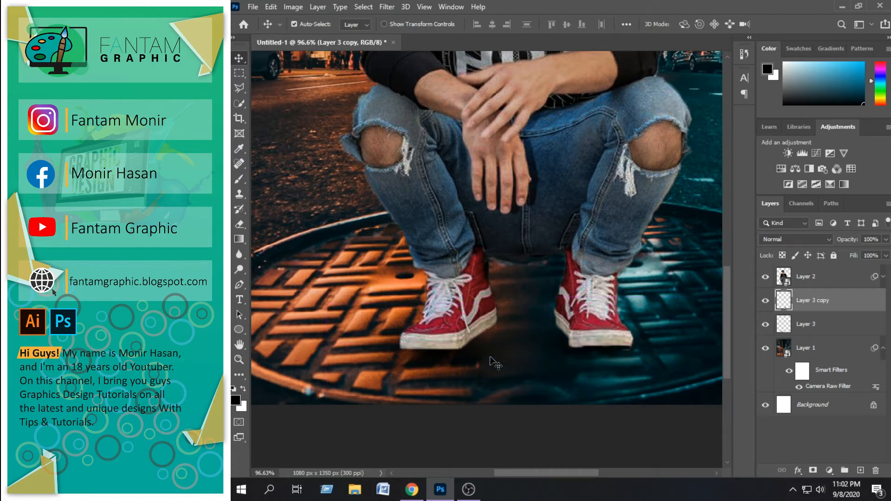
left_click(467, 358, "shift")
left_click(886, 239)
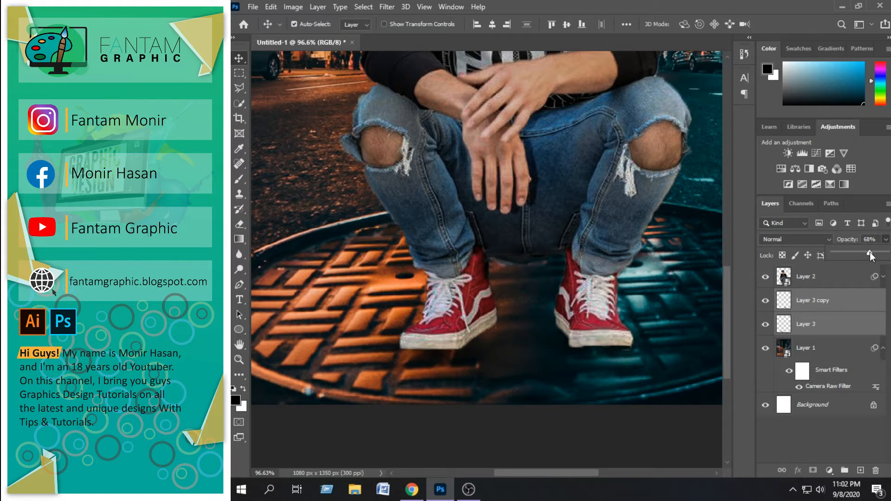
left_click(554, 386)
scroll(556, 389, "down", 3)
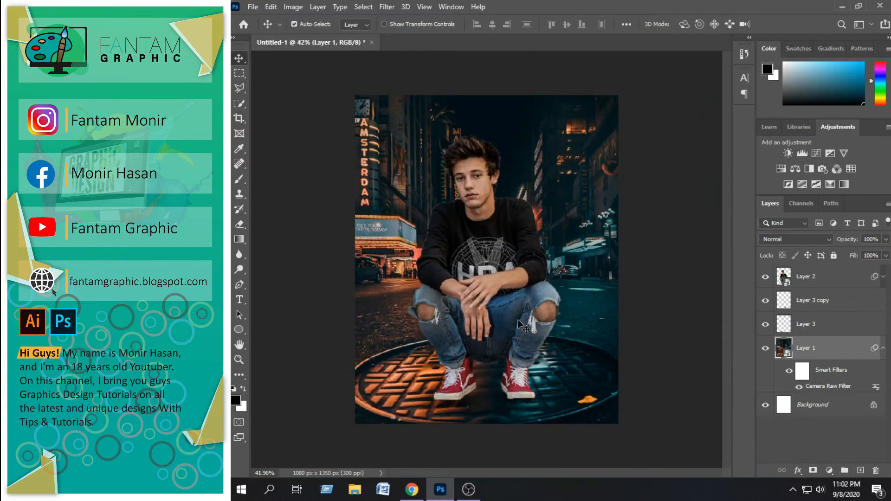
Open smoke_PNG55243.png from Local Disk (D:)
left_click(253, 6)
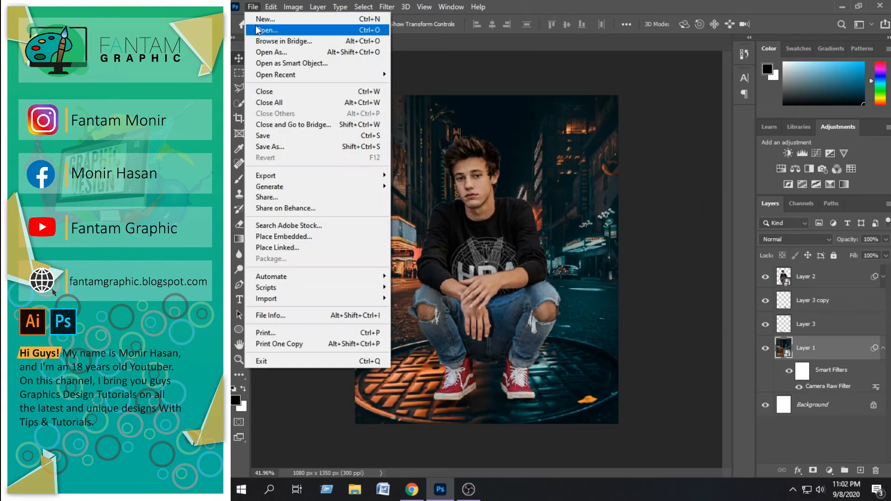
left_click(266, 26)
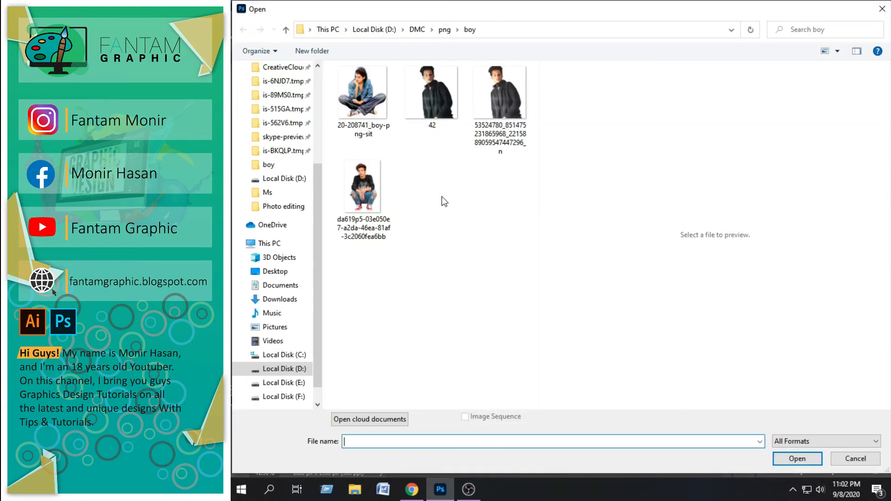
left_click(279, 370)
double_click(363, 377)
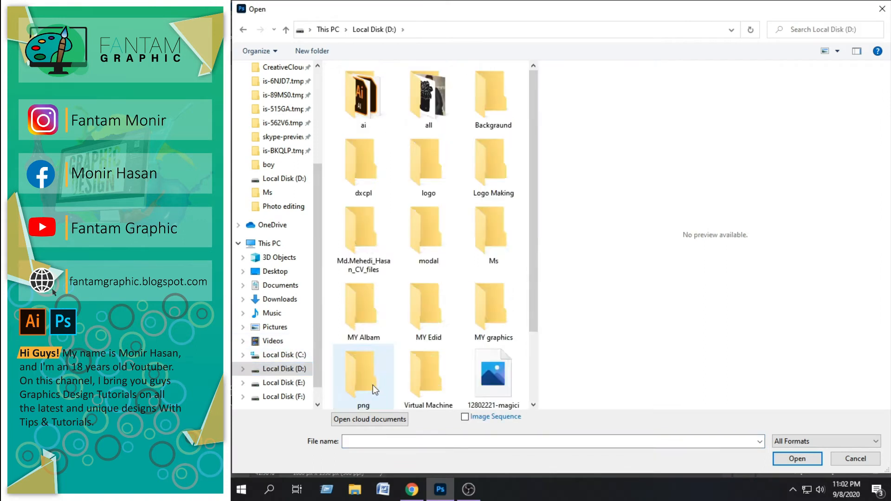
left_click(284, 371)
left_click_drag(537, 271, 540, 79)
double_click(377, 165)
Bring the smoke image into Untitled-1 directly above Layer 1 and convert it to a Smart Object
left_click_drag(499, 312, 434, 184)
left_click_drag(411, 218, 563, 240)
right_click(825, 354)
left_click(716, 150)
Scale the smoke to 87.25% and position it behind the boy, over the upper-left part of the street
key("ctrl+t")
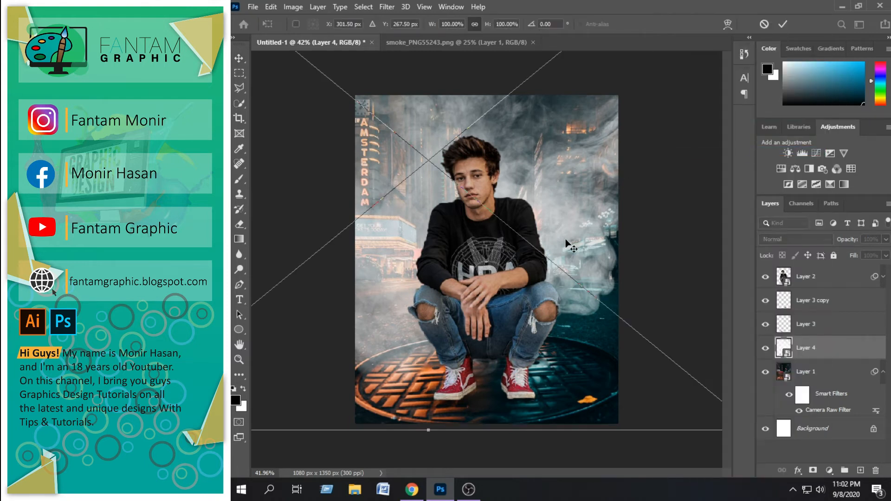
left_click_drag(636, 286, 499, 233)
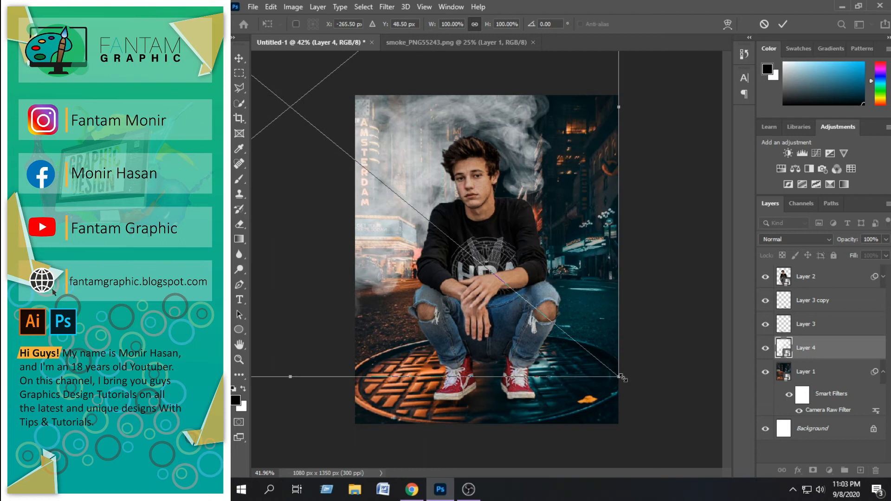
left_click_drag(622, 378, 536, 308)
left_click_drag(378, 166, 462, 213)
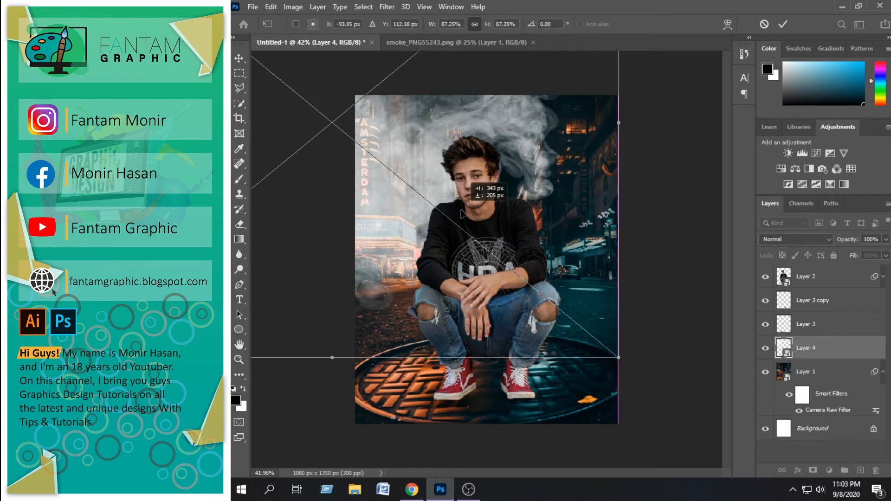
key("Return")
Duplicate the smoke in front of all layers, scale the copy to 58.15%, and place it over the image's lower-right corner
left_click_drag(398, 184, 516, 297)
key("ctrl+shift+bracketright")
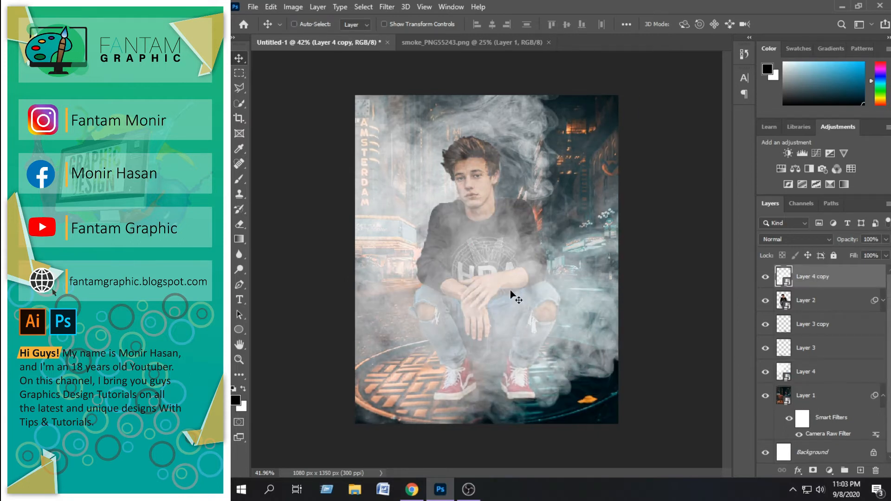
key("ctrl+t")
left_click_drag(528, 338, 401, 241)
left_click_drag(641, 370, 452, 209)
left_click_drag(376, 134, 696, 372)
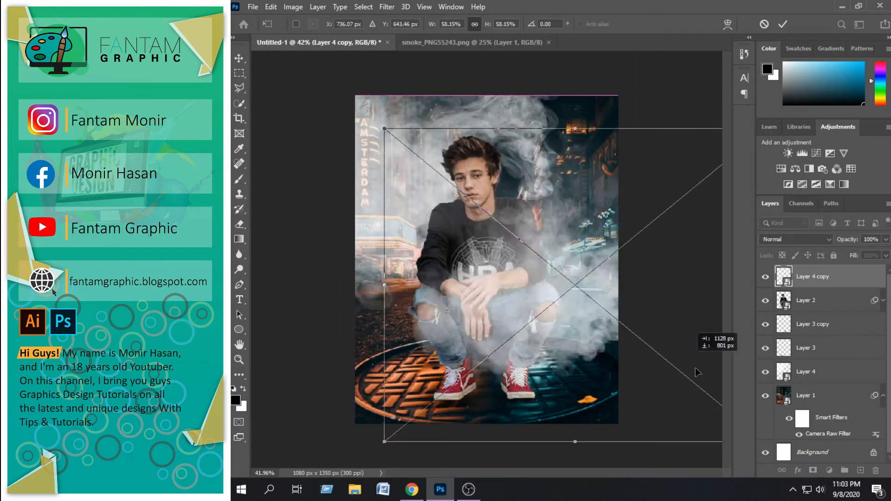
left_click_drag(595, 339, 615, 436)
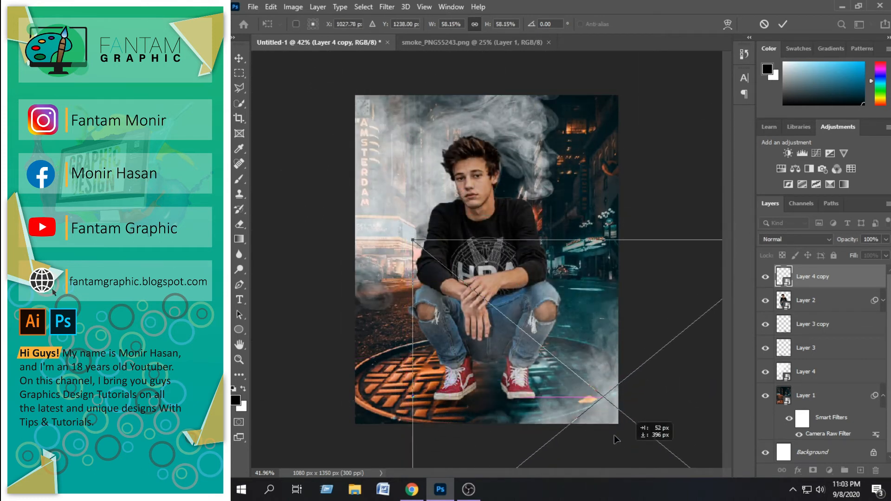
key("Return")
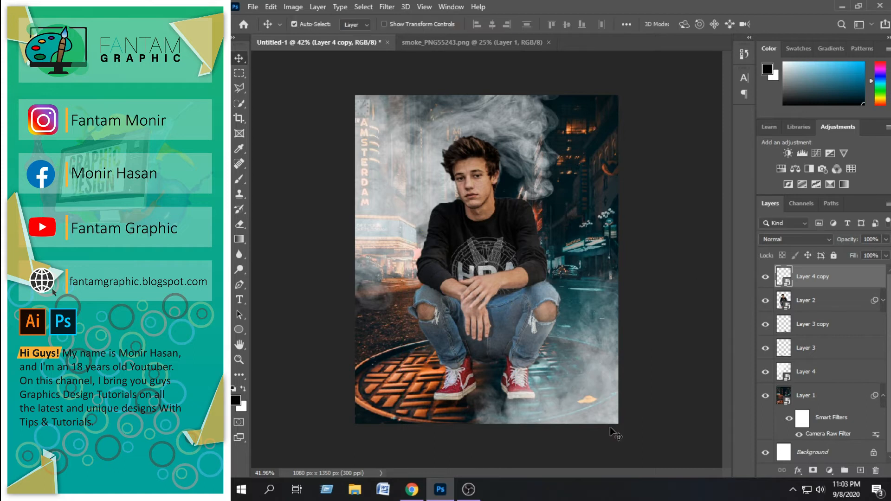
Add two smaller smoke copies at about 27% scale, one over the manhole cover and one over the street at right
left_click_drag(606, 204, 460, 215)
key("ctrl+t")
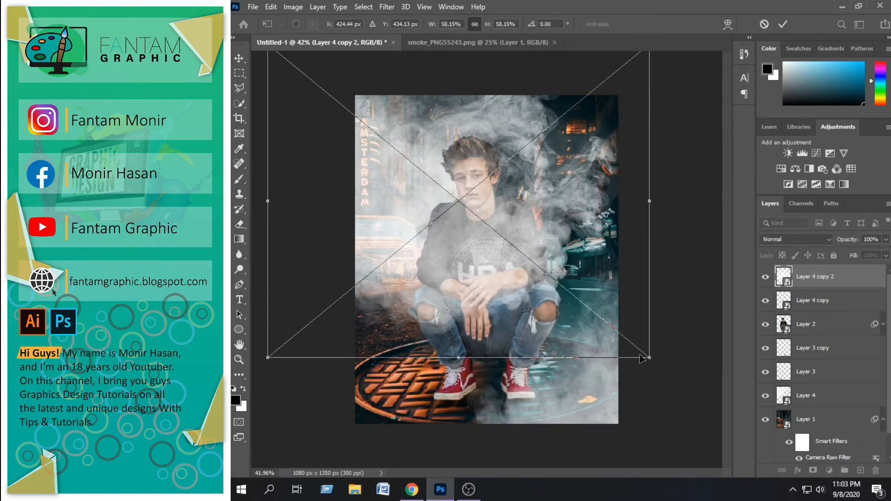
left_click_drag(646, 355, 454, 197)
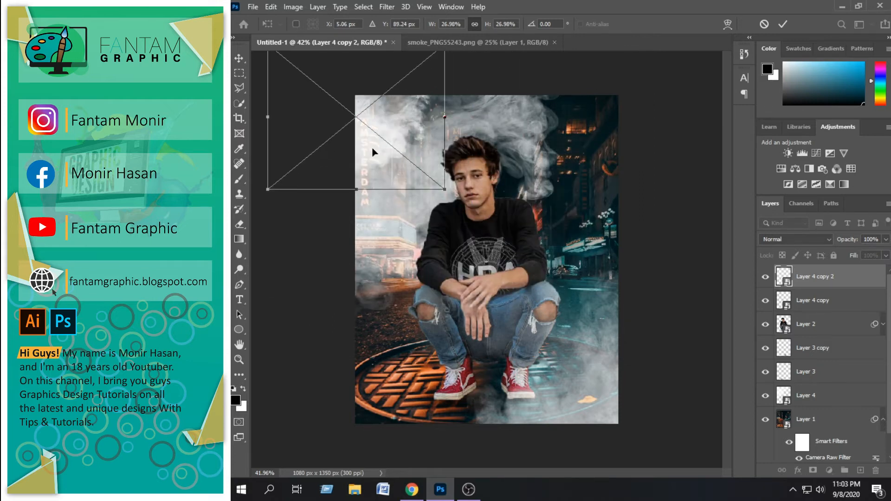
left_click_drag(372, 149, 509, 310)
left_click_drag(541, 249, 505, 286)
left_click_drag(448, 365, 639, 196)
key("Return")
Open the white particle image ff.jpg from Local Disk (D:)
scroll(530, 277, "down", 2)
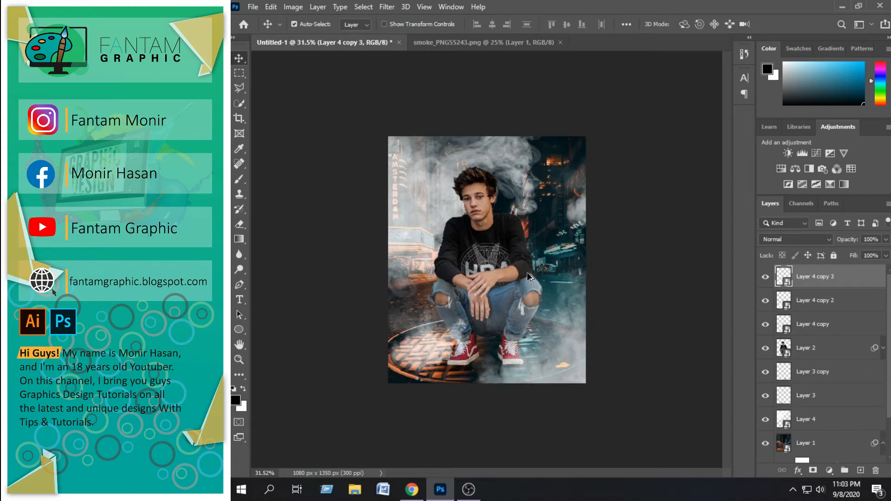
scroll(529, 277, "up", 1)
left_click(257, 9)
left_click(260, 28)
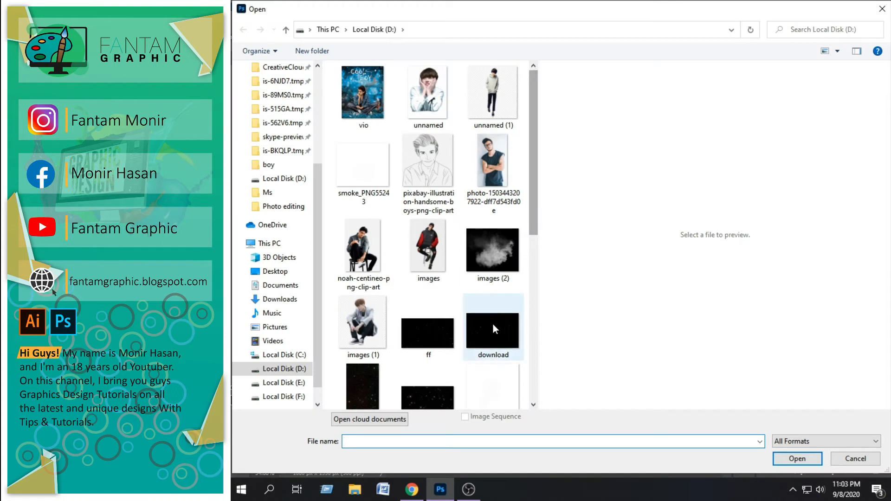
double_click(410, 349)
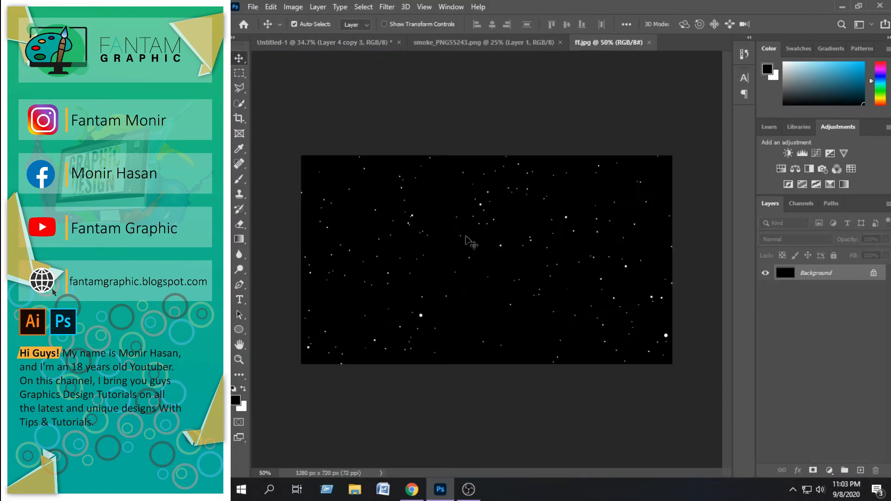
Bring the particle image into the street composite, close the smoke and particle files, and position the new layer over the boy
left_click_drag(445, 267, 474, 256)
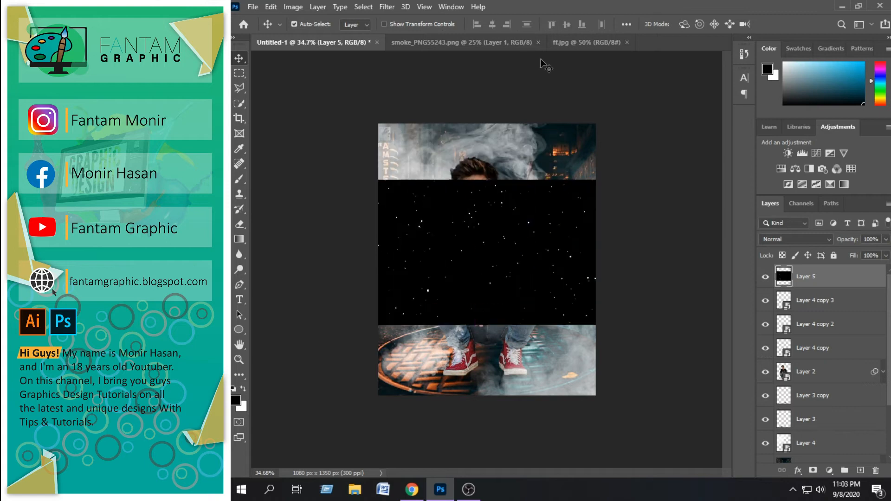
left_click(539, 43)
left_click(466, 43)
left_click_drag(478, 225, 486, 240)
Convert the particle layer to a smart object, rotate it about 90° clockwise, and scale it to cover the whole portrait canvas
right_click(825, 278)
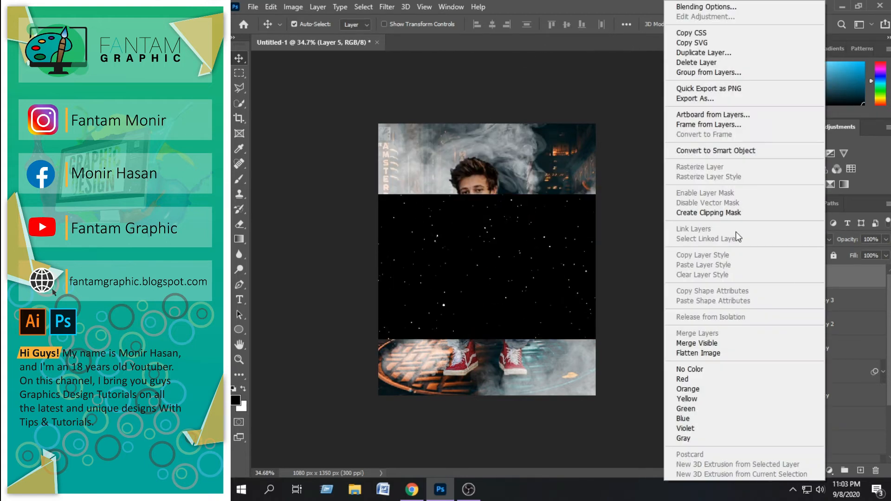
left_click(693, 149)
key("ctrl+t")
left_click_drag(630, 192, 532, 388)
left_click_drag(493, 317, 465, 311)
left_click_drag(522, 384, 561, 466)
left_click_drag(526, 426, 510, 390)
left_click_drag(555, 277, 610, 280)
key("Return")
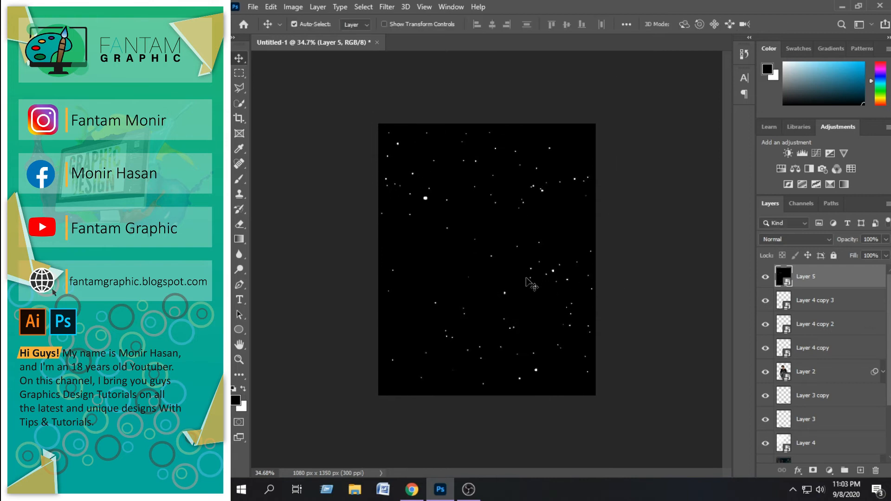
Set the particle layer's blend mode to Screen and rasterize the layer for the Eraser tool
left_click(765, 240)
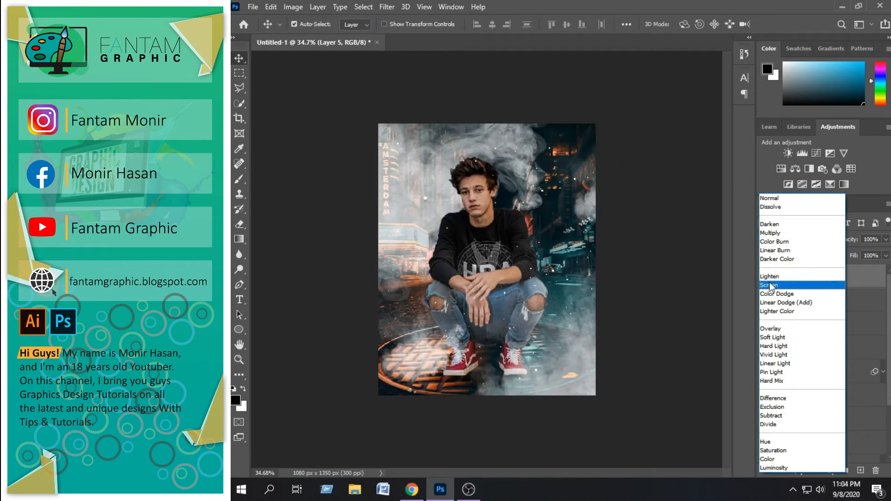
left_click(771, 286)
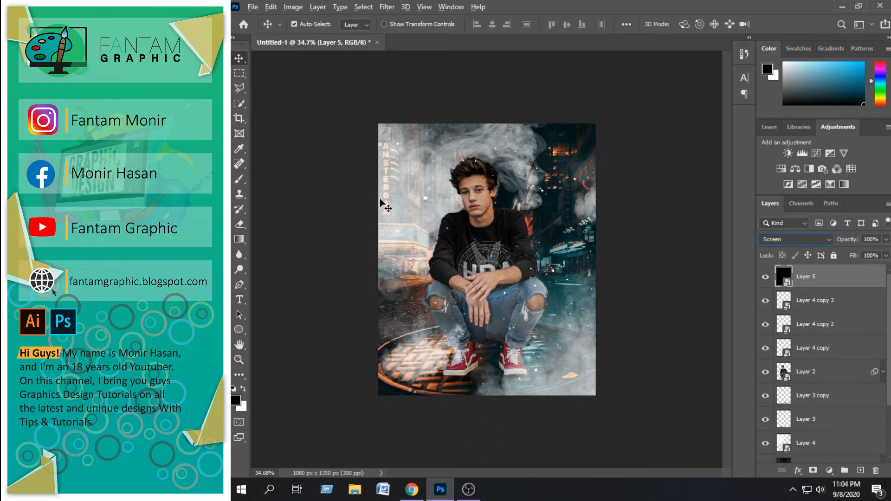
left_click(239, 178)
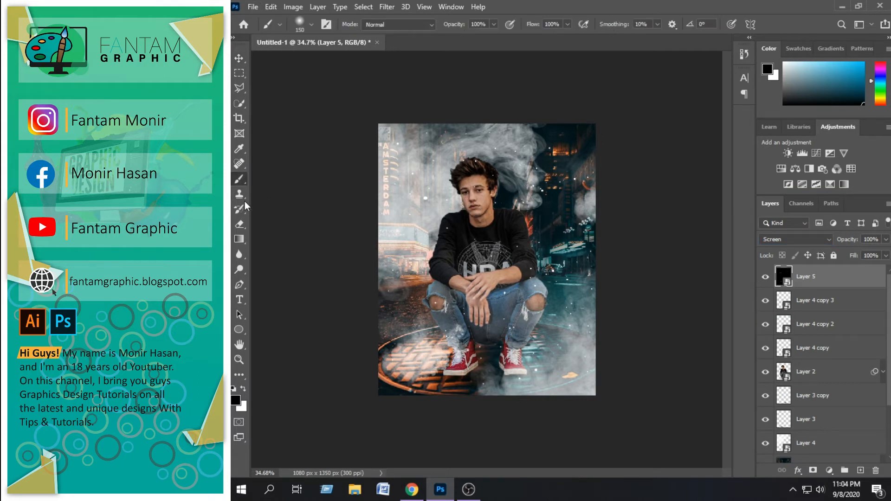
left_click(240, 224)
scroll(487, 258, "up", 2)
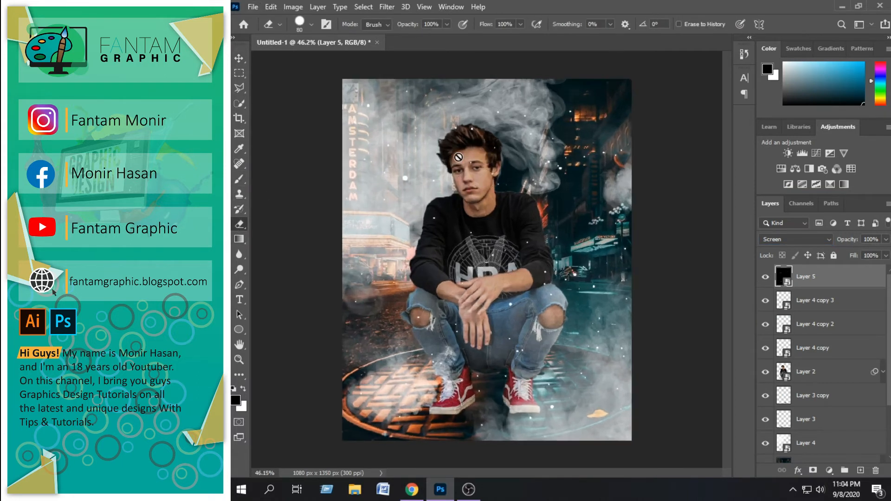
left_click(458, 157)
left_click(543, 194)
Erase the white particles that fall on the boy's face and body using an 80 px eraser
scroll(468, 154, "up", 1)
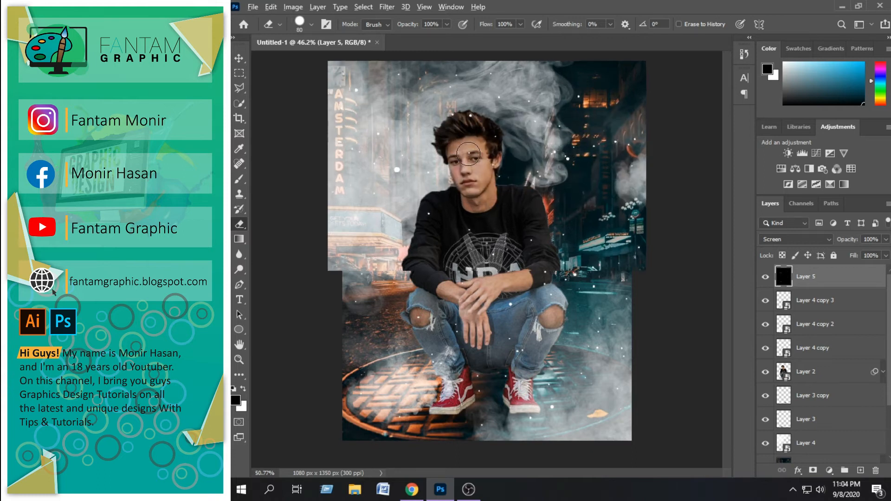
scroll(469, 154, "up", 2)
mouse_move(469, 212)
left_mouse_down()
mouse_move(483, 244)
mouse_move(492, 219)
mouse_move(502, 237)
left_mouse_up()
mouse_move(495, 172)
left_mouse_down()
mouse_move(495, 248)
mouse_move(474, 284)
mouse_move(511, 351)
mouse_move(495, 346)
left_mouse_up()
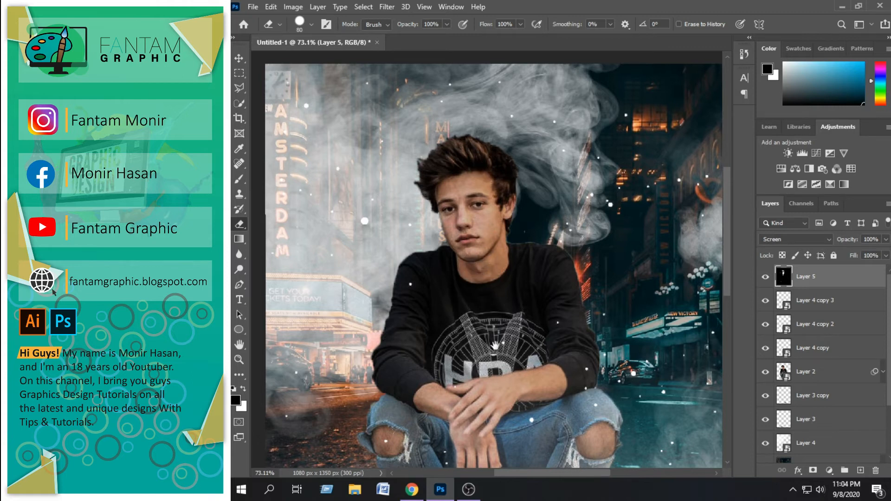
scroll(495, 346, "down", 2)
scroll(484, 326, "down", 2)
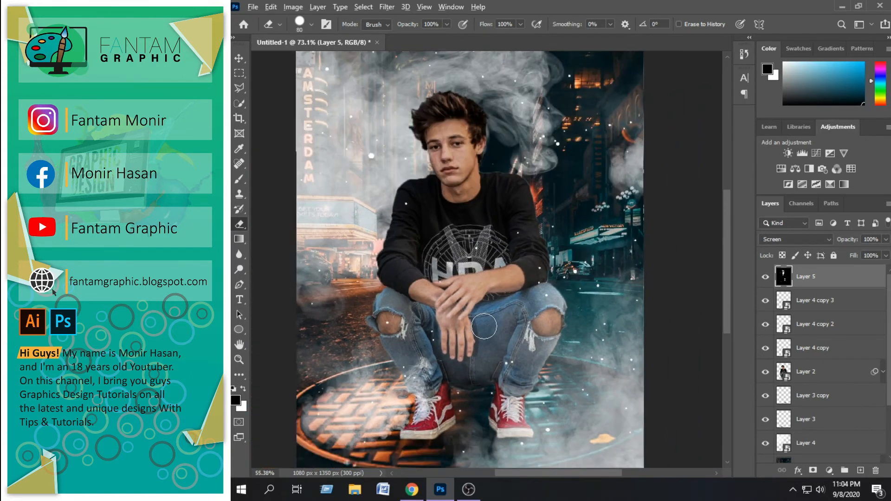
scroll(484, 327, "down", 4)
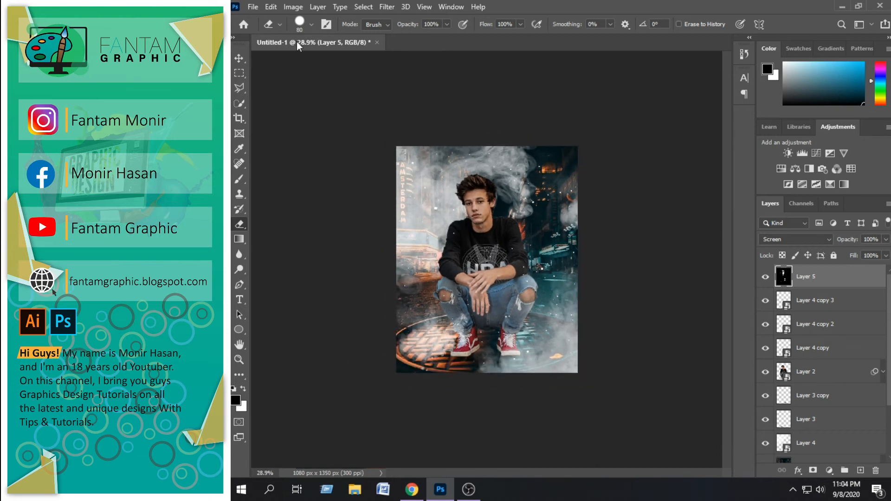
Merge all layers down to the Background and unlock the merged layer
key("v")
scroll(470, 153, "up", 1)
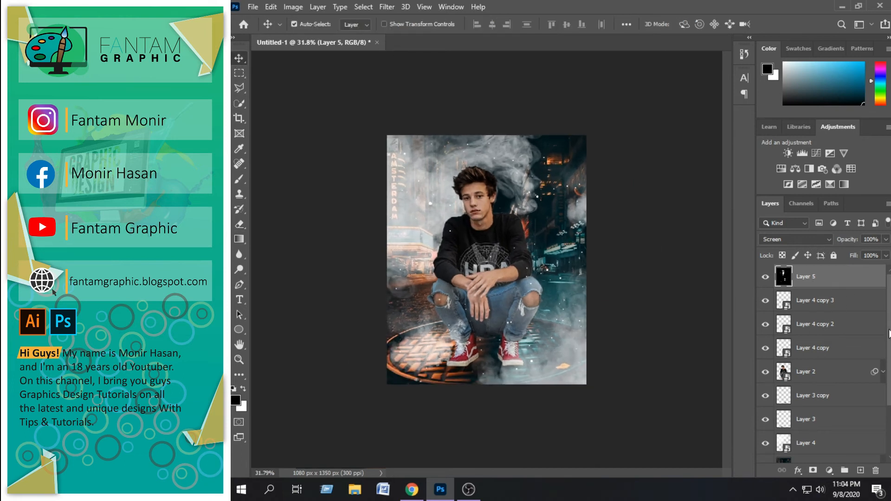
scroll(820, 304, "down", 3)
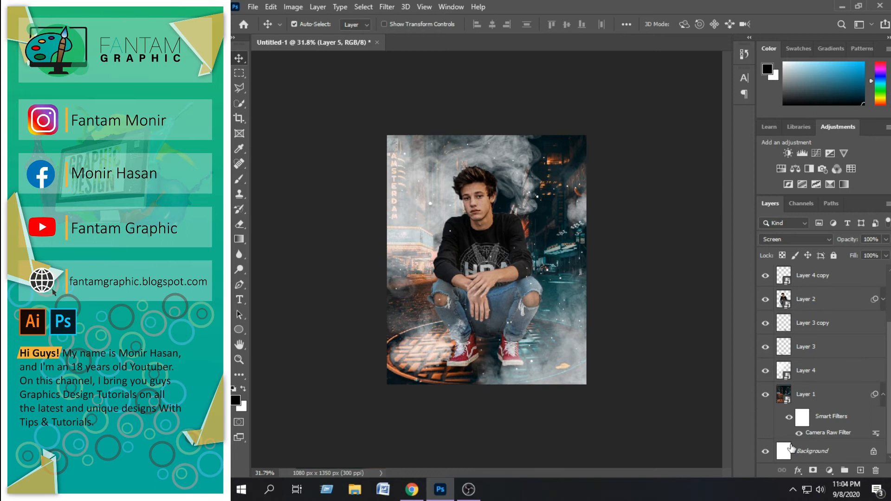
left_click(796, 457, "shift")
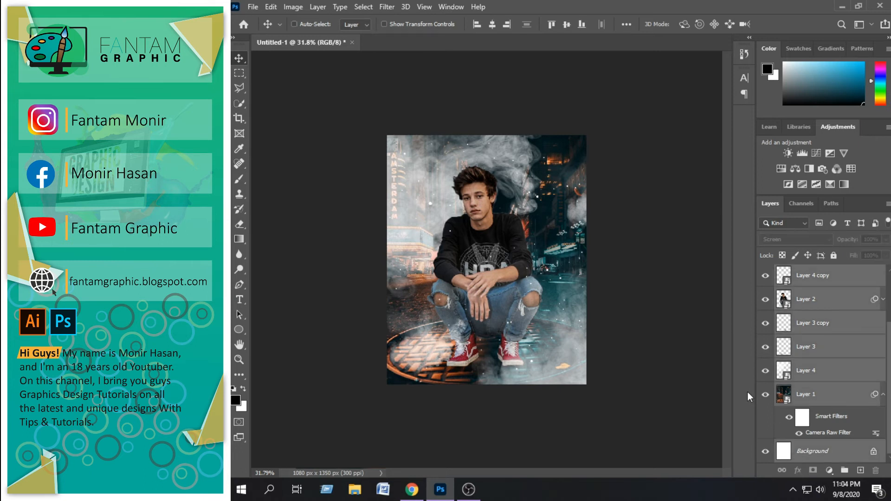
key("ctrl+e")
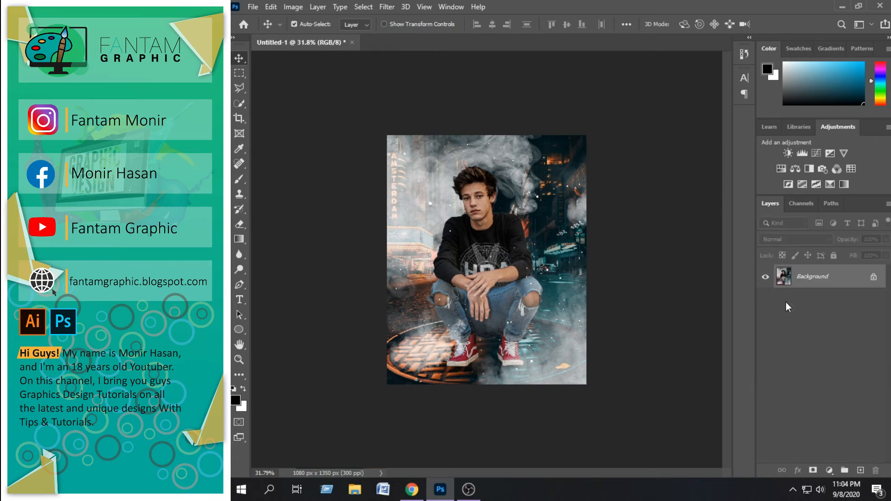
left_click(874, 279)
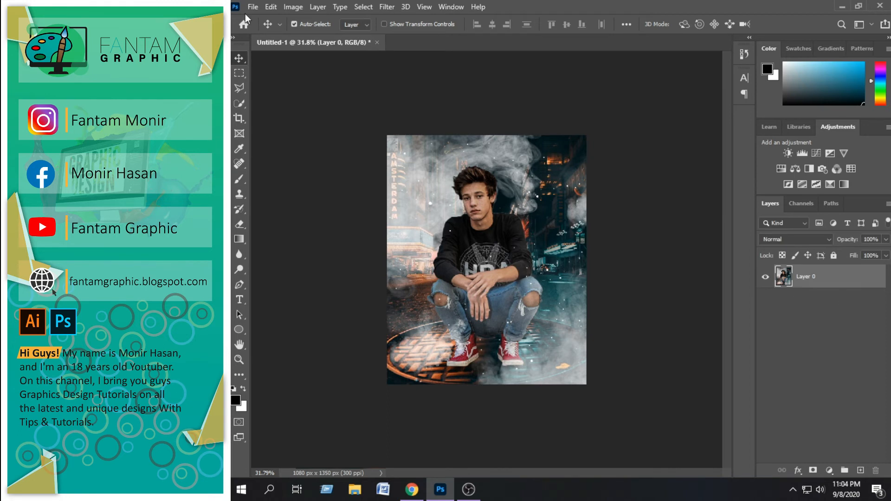
Save the composite as the Photoshop file Untitled-1 on Local Disk (D:)
left_click(252, 8)
left_click(263, 136)
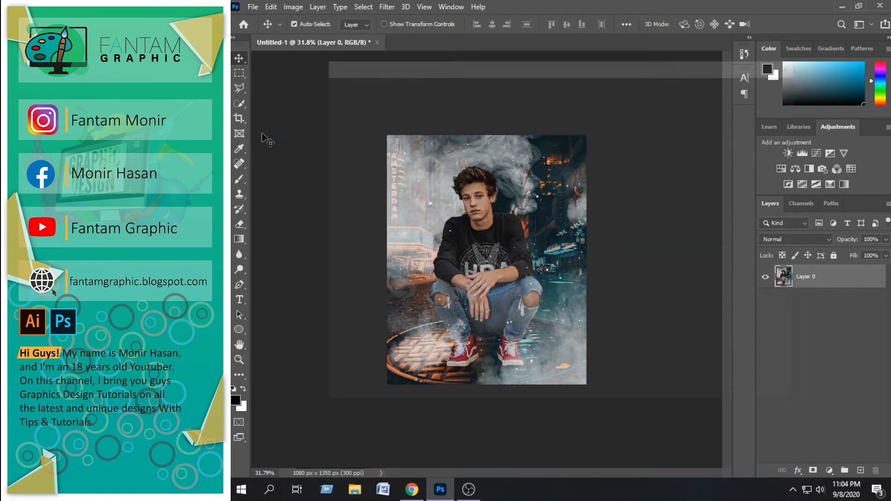
left_click(632, 344)
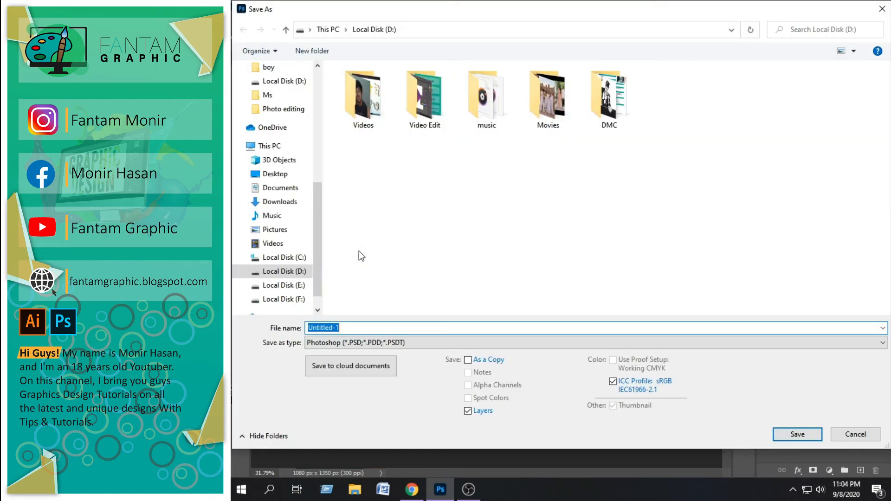
left_click(260, 271)
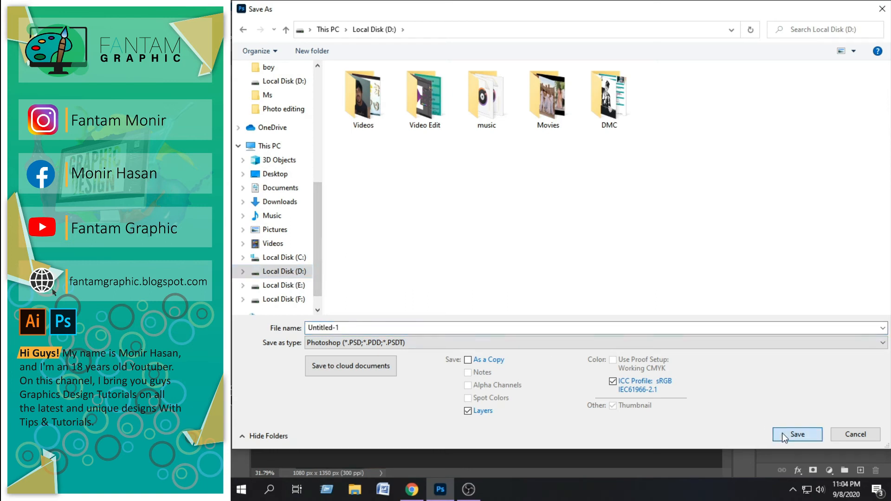
left_click(784, 436)
key("Return")
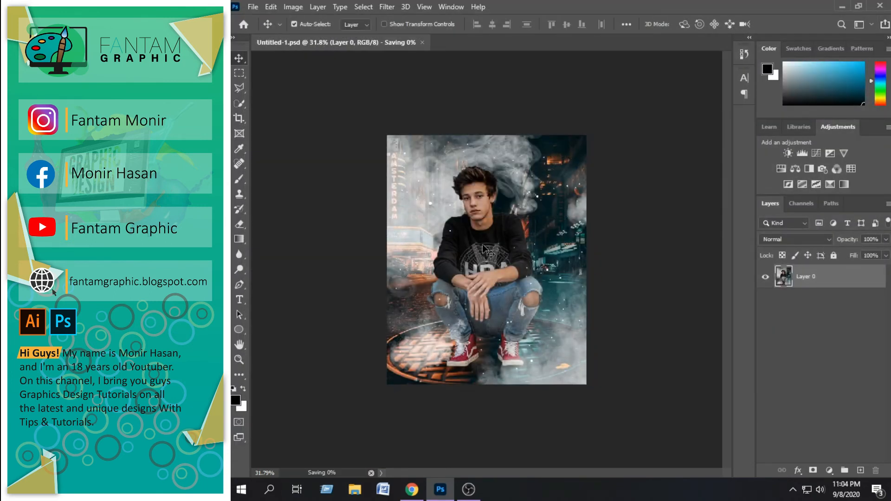
Open the merged layer in the Camera Raw Filter and set Exposure -0.15, Contrast +7, Highlights -4 and Shadows -3
left_click(380, 7)
left_click(445, 76)
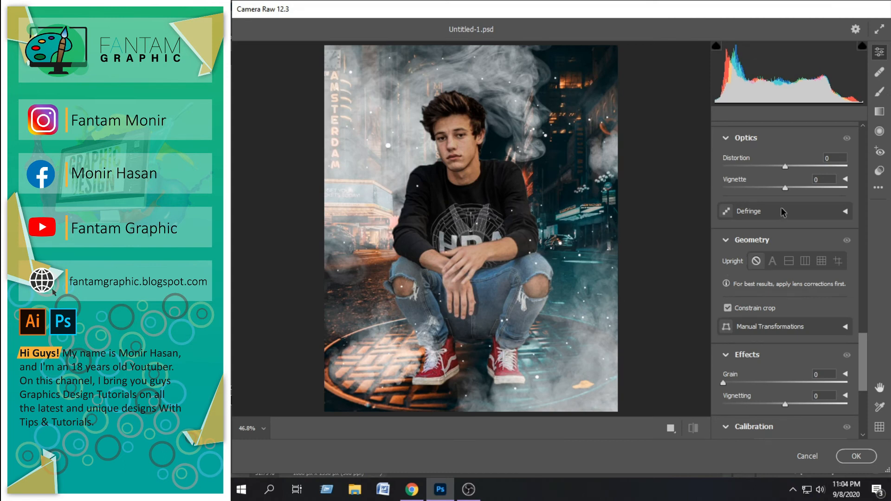
left_click_drag(864, 352, 858, 149)
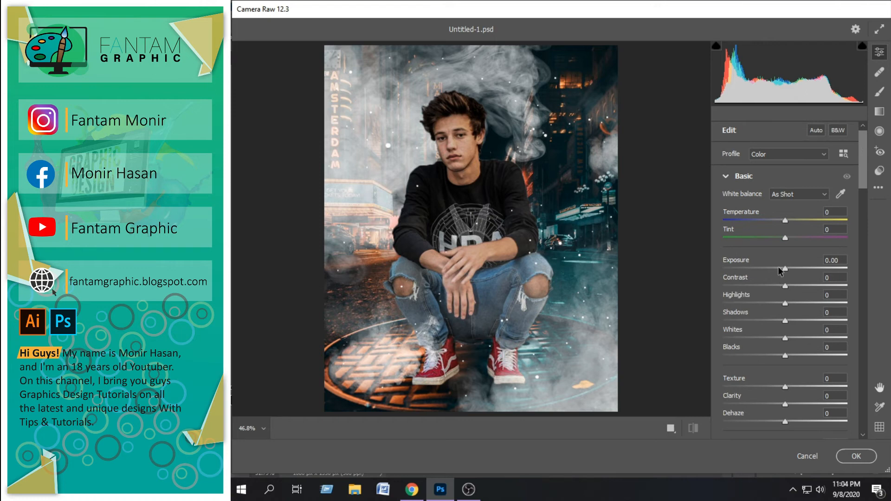
left_click_drag(783, 271, 774, 321)
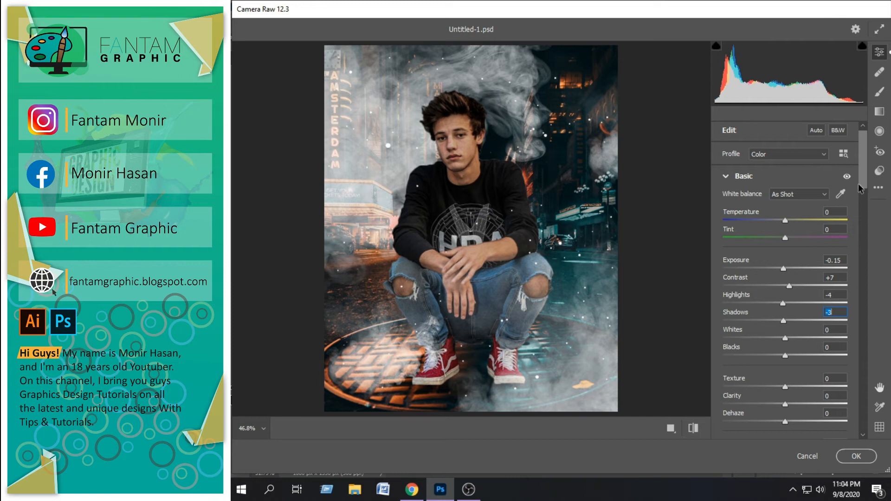
Set Temperature to -6, slightly lower the overall Saturation, and nudge a tone curve slider
scroll(861, 188, "down", 5)
scroll(864, 188, "up", 2)
left_click_drag(784, 175, 781, 173)
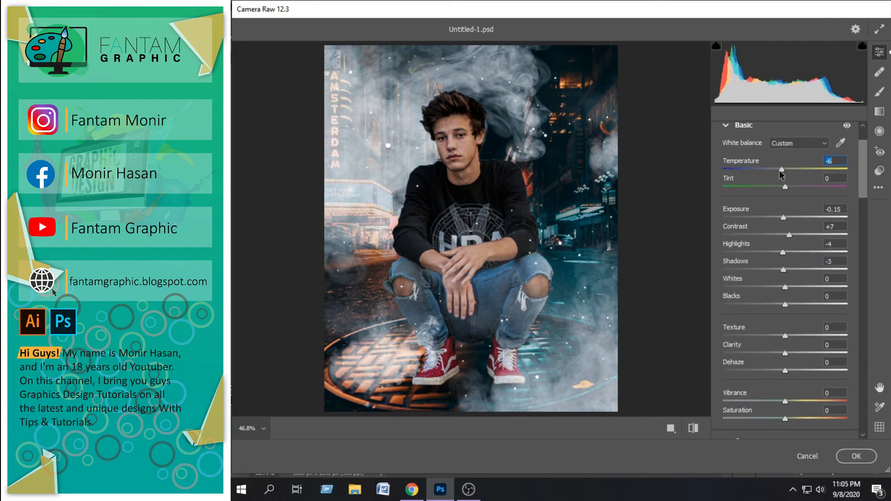
left_click_drag(864, 181, 867, 215)
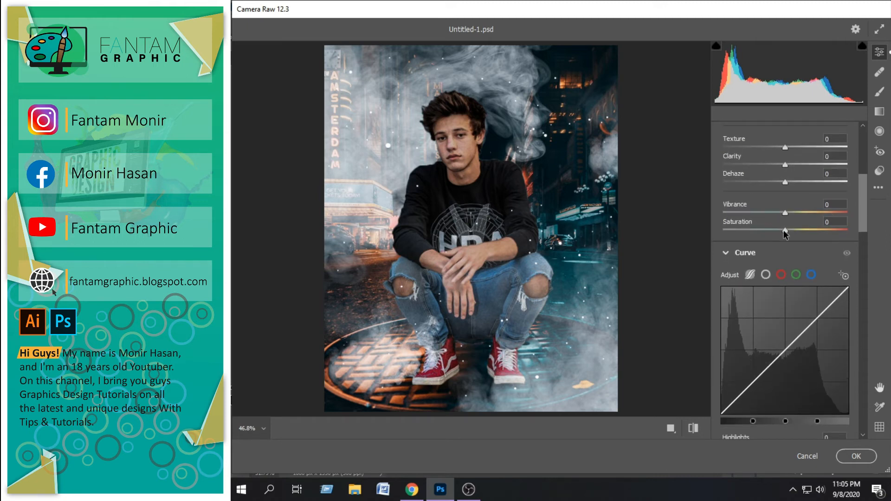
left_click_drag(783, 232, 778, 234)
left_click_drag(863, 216, 859, 263)
left_click_drag(784, 209, 788, 210)
Set the Color Mixer saturation to Reds -2, Yellows +3, Aquas +100, Blues +54 and Magentas -100
left_click_drag(863, 254, 859, 288)
left_click(760, 233)
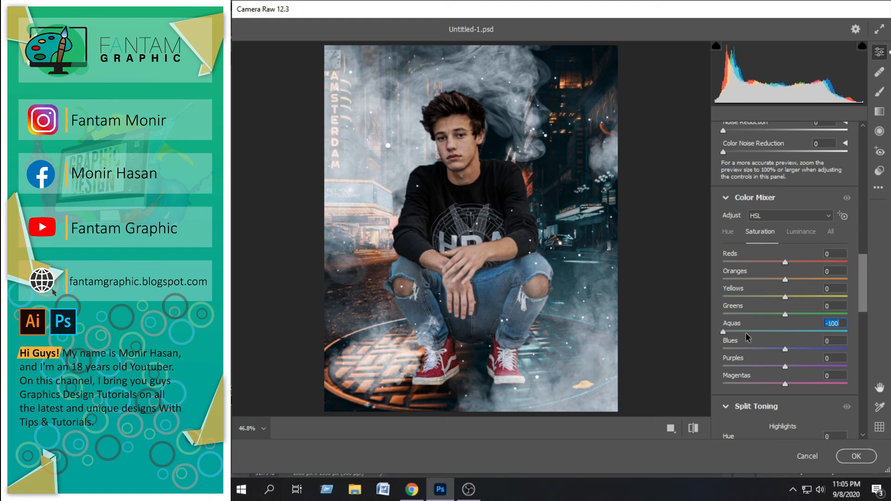
left_click_drag(781, 334, 887, 339)
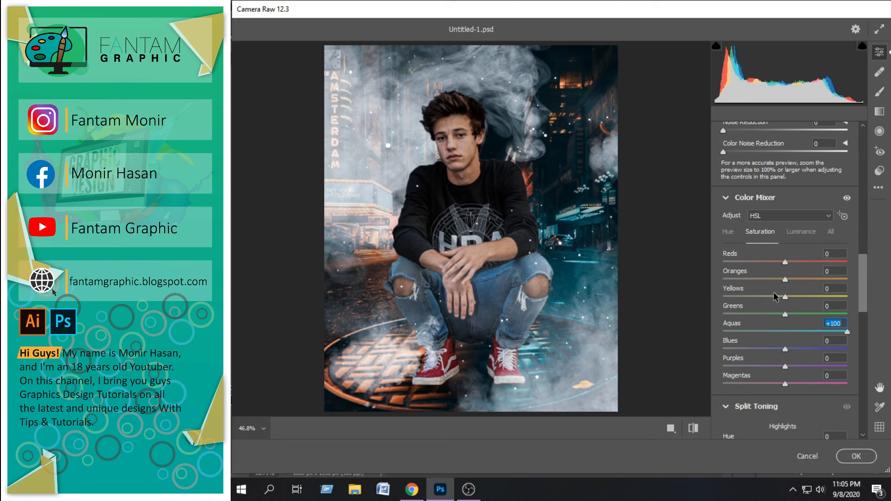
type("30")
left_click_drag(785, 263, 784, 265)
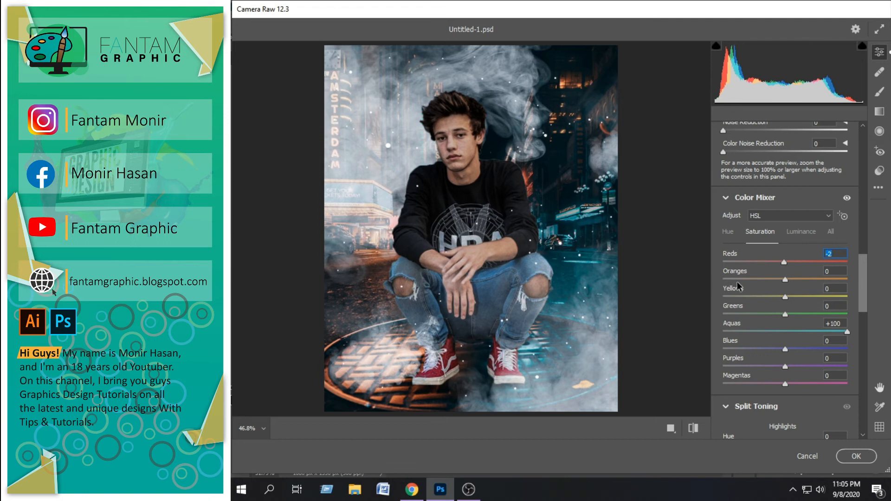
left_click_drag(784, 296, 812, 301)
left_click_drag(783, 380, 686, 389)
left_click_drag(775, 370, 857, 361)
left_click_drag(859, 362, 821, 364)
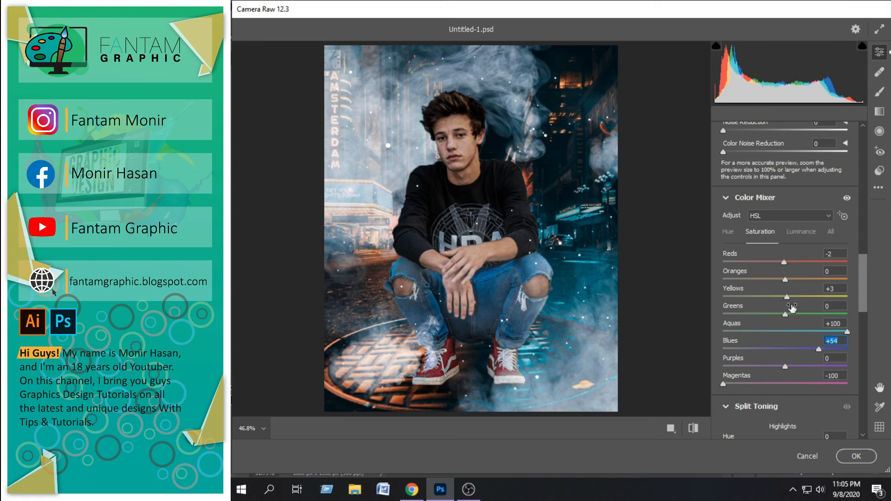
Set the Color Mixer hue of Blues to -28 and of Aquas to +46
left_click(728, 232)
mouse_move(778, 342)
left_mouse_down()
mouse_move(743, 351)
mouse_move(801, 355)
mouse_move(762, 356)
mouse_move(768, 357)
left_mouse_up()
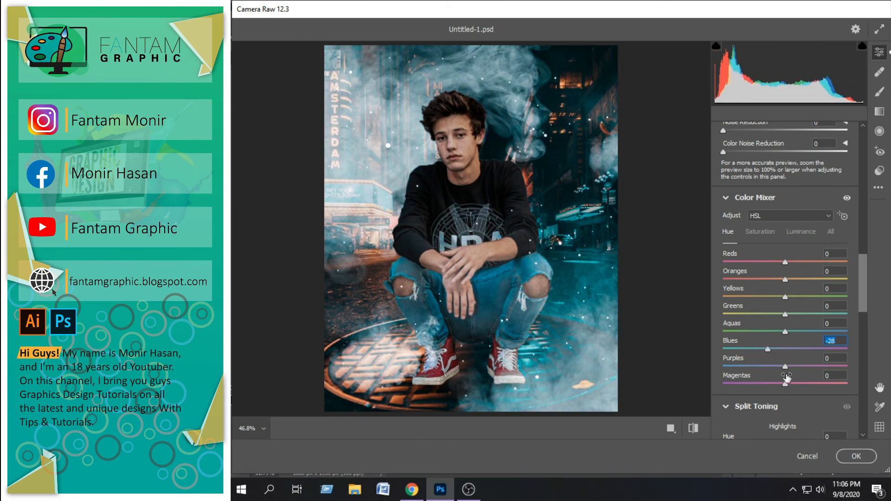
left_click(786, 332)
left_click_drag(762, 335, 815, 335)
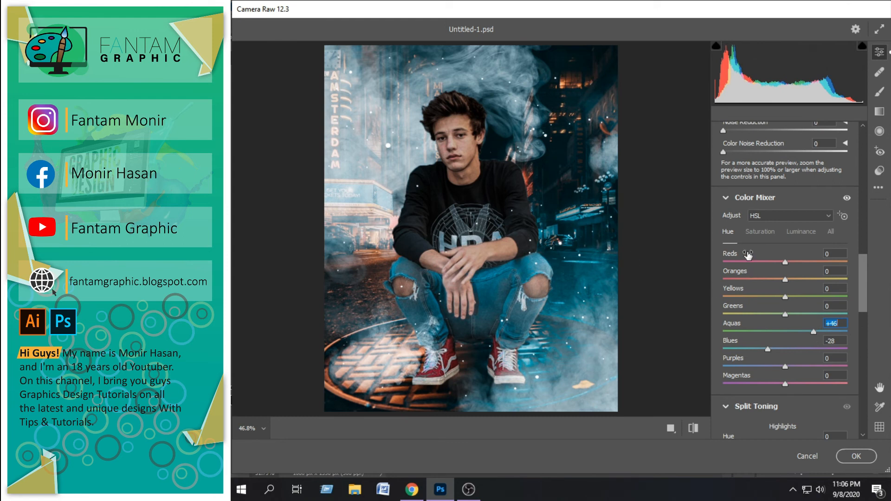
Set the Color Mixer luminance of Aquas to -100 and slightly lower the luminance of a neighbouring color
left_click(803, 232)
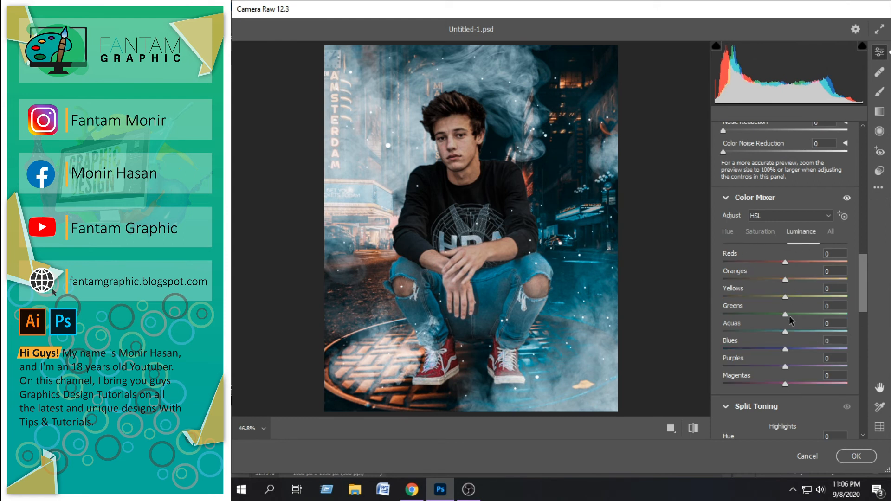
left_click_drag(786, 330, 706, 334)
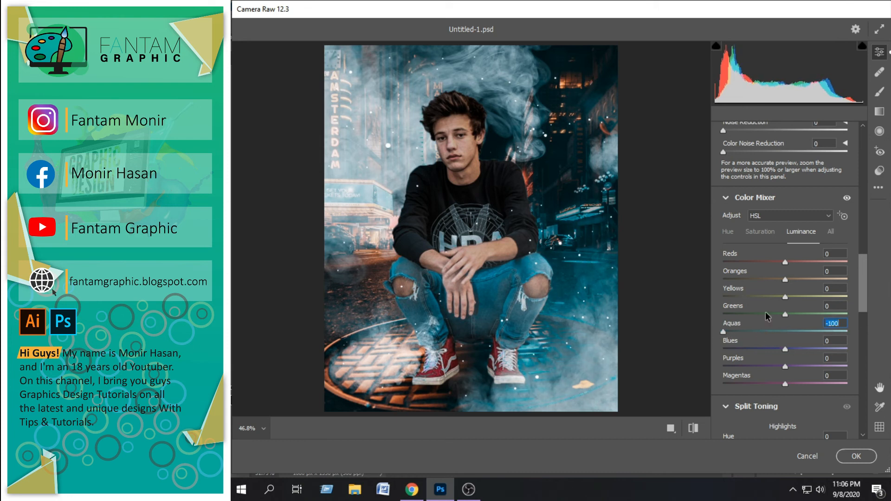
scroll(867, 294, "down", 3)
mouse_move(785, 266)
left_mouse_down()
mouse_move(724, 268)
mouse_move(788, 282)
mouse_move(780, 279)
left_mouse_up()
Set the Optics Vignette to -82, try a Distortion of -37, and reset the Distortion to 0
left_click_drag(863, 286, 862, 328)
left_click_drag(784, 310, 735, 313)
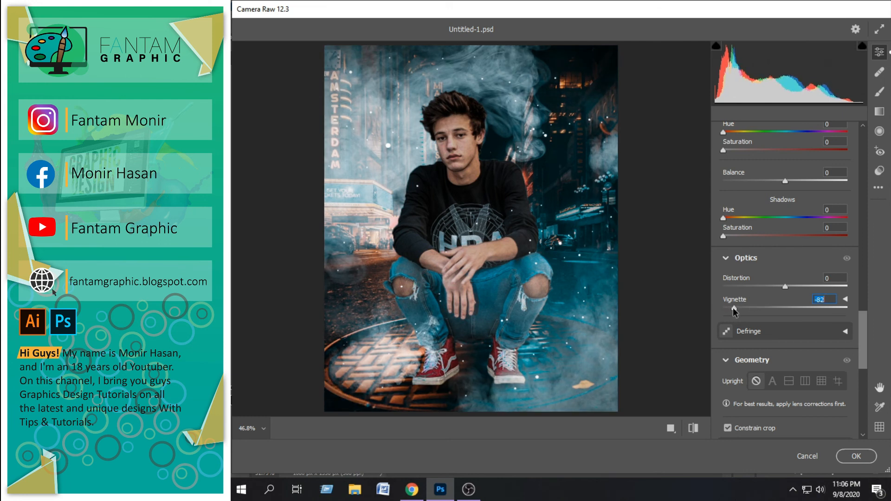
left_click_drag(785, 287, 762, 287)
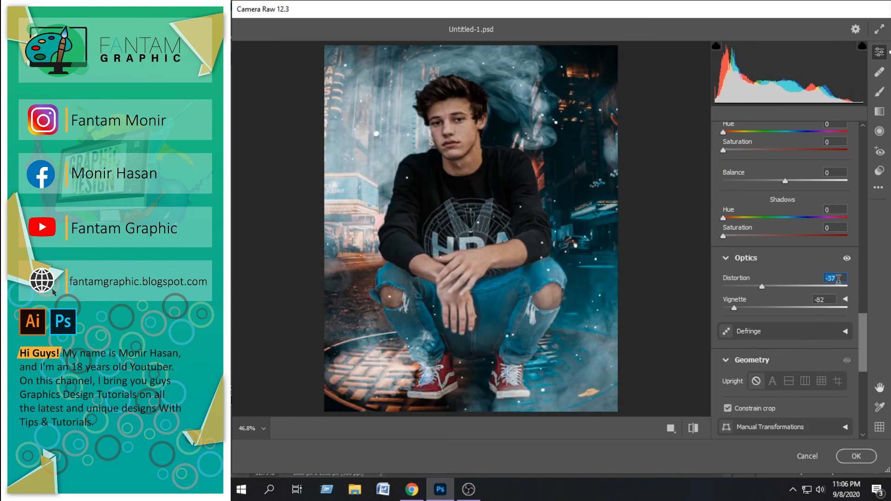
type("0")
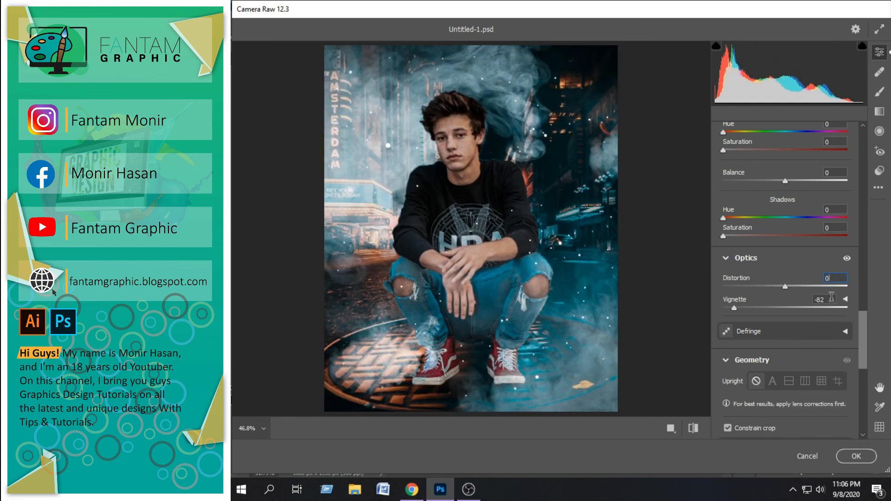
Set the Effects Vignetting to -23 and the Calibration Shadows Tint to -15
left_click_drag(867, 341, 862, 389)
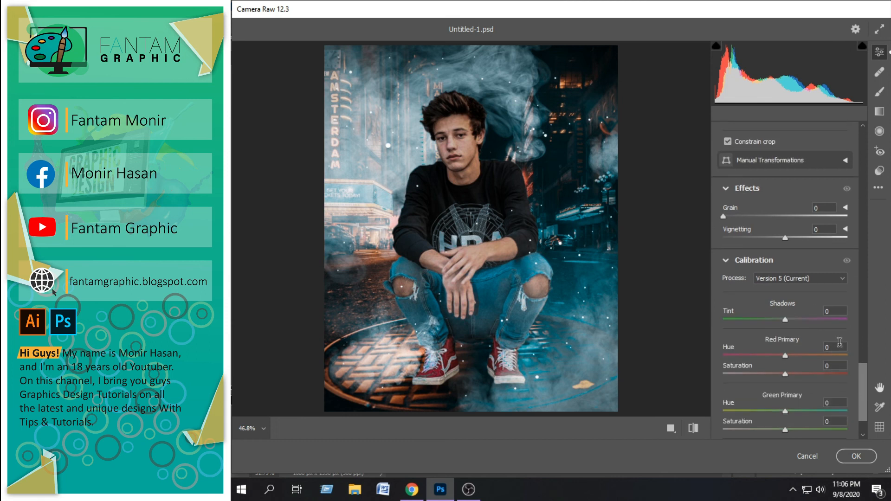
left_click_drag(784, 238, 772, 240)
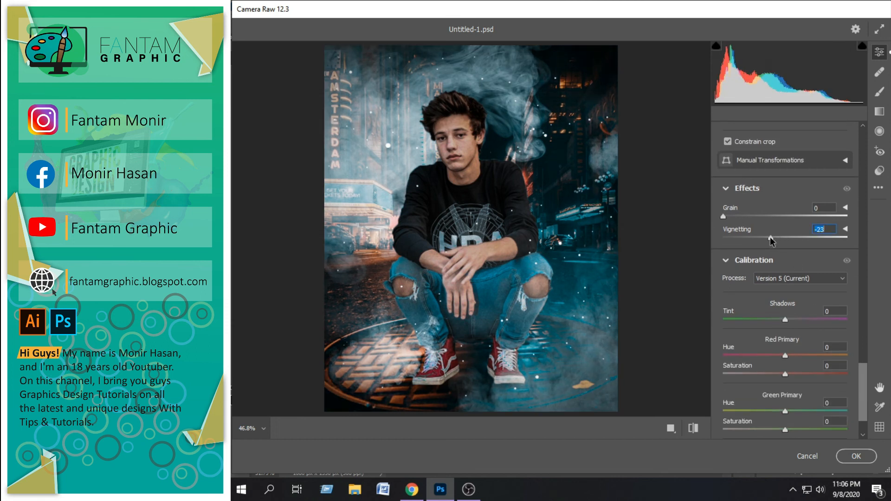
left_click_drag(862, 374, 863, 383)
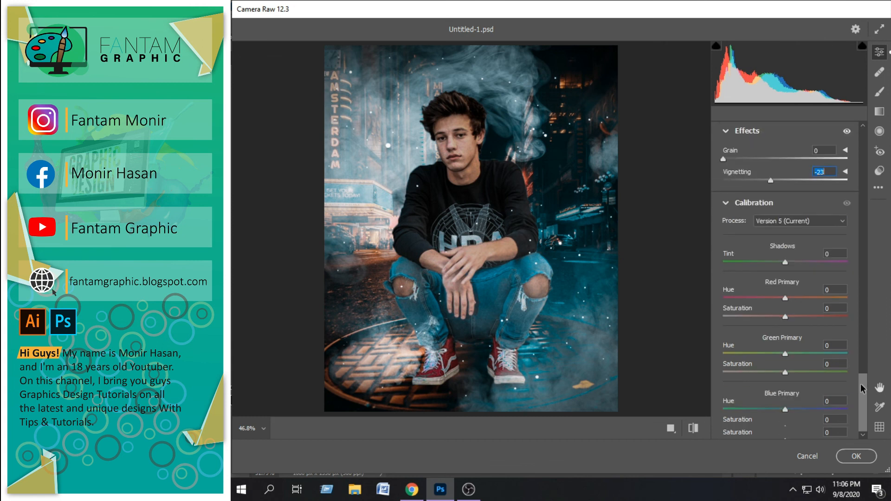
left_click_drag(784, 264, 782, 265)
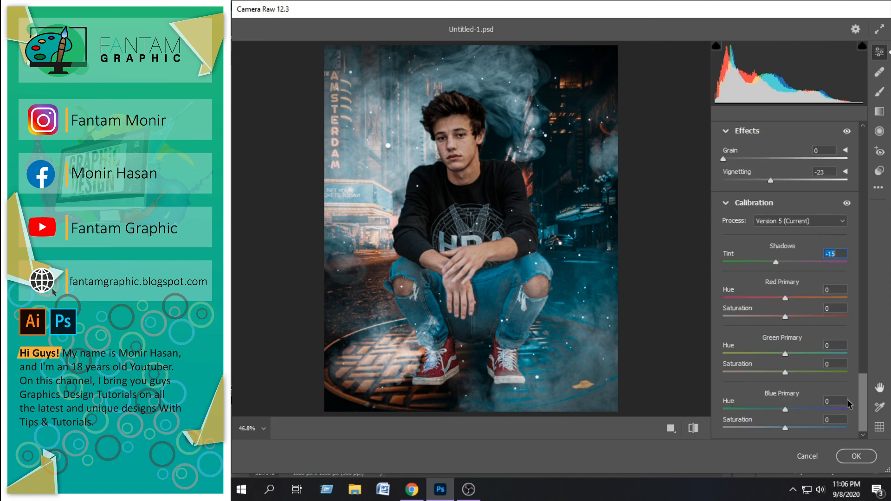
Set the Calibration Blue Primary Saturation to -21 and apply the Camera Raw adjustments to the image
mouse_move(784, 433)
left_mouse_down()
mouse_move(769, 433)
mouse_move(842, 436)
mouse_move(764, 436)
mouse_move(815, 437)
mouse_move(773, 439)
left_mouse_up()
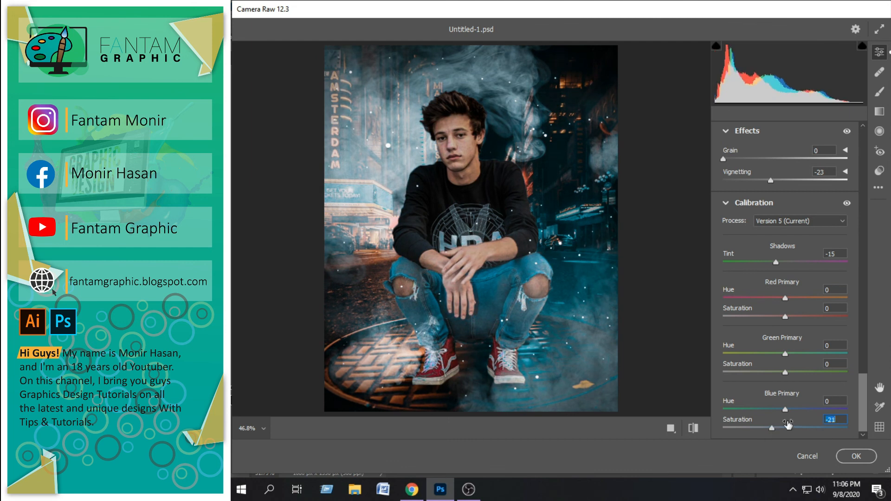
left_click(855, 456)
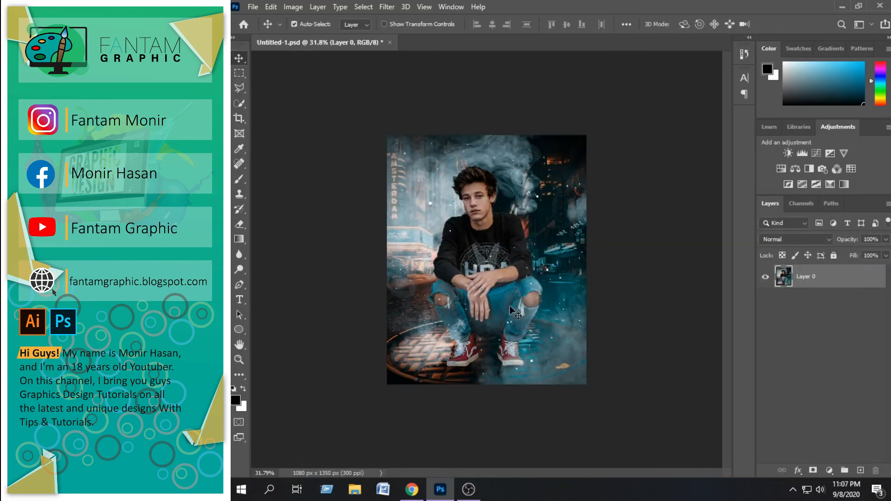
scroll(551, 337, "down", 7)
scroll(471, 278, "up", 7)
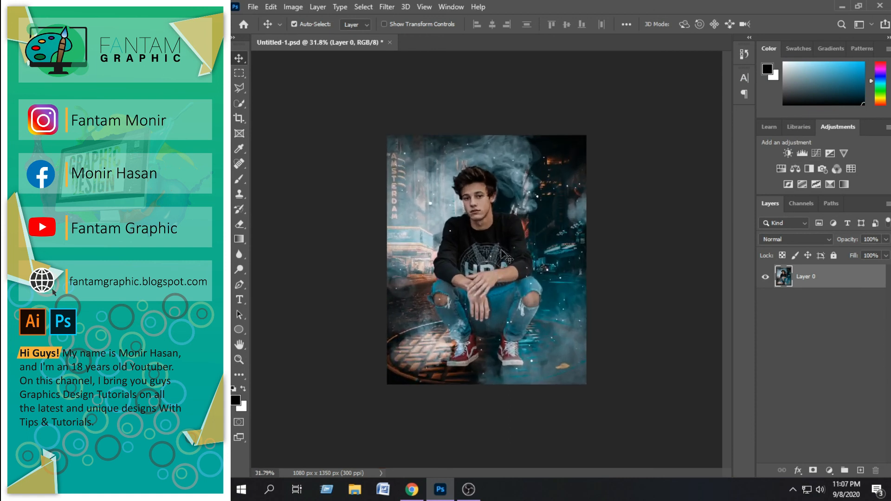